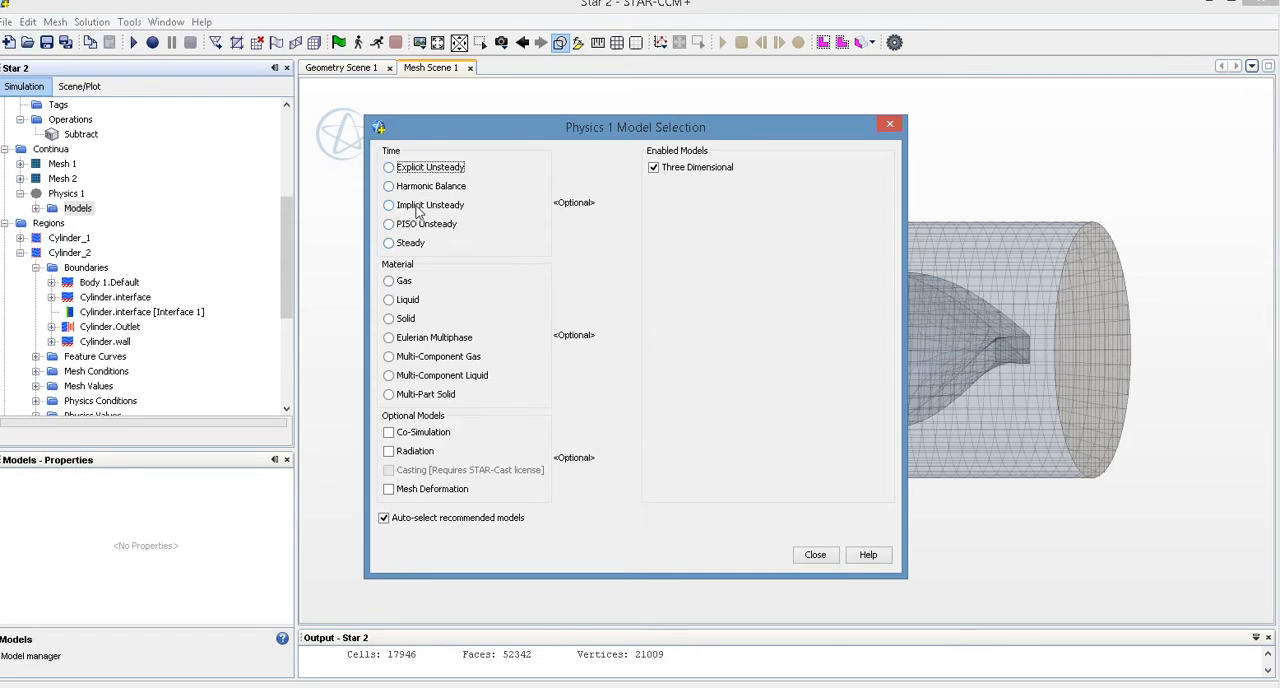
# Enable the Implicit Unsteady, Liquid, Coupled Flow, Constant Density, Turbulent and K-Epsilon Turbulence models for Physics 1
pyautogui.click(420, 205)
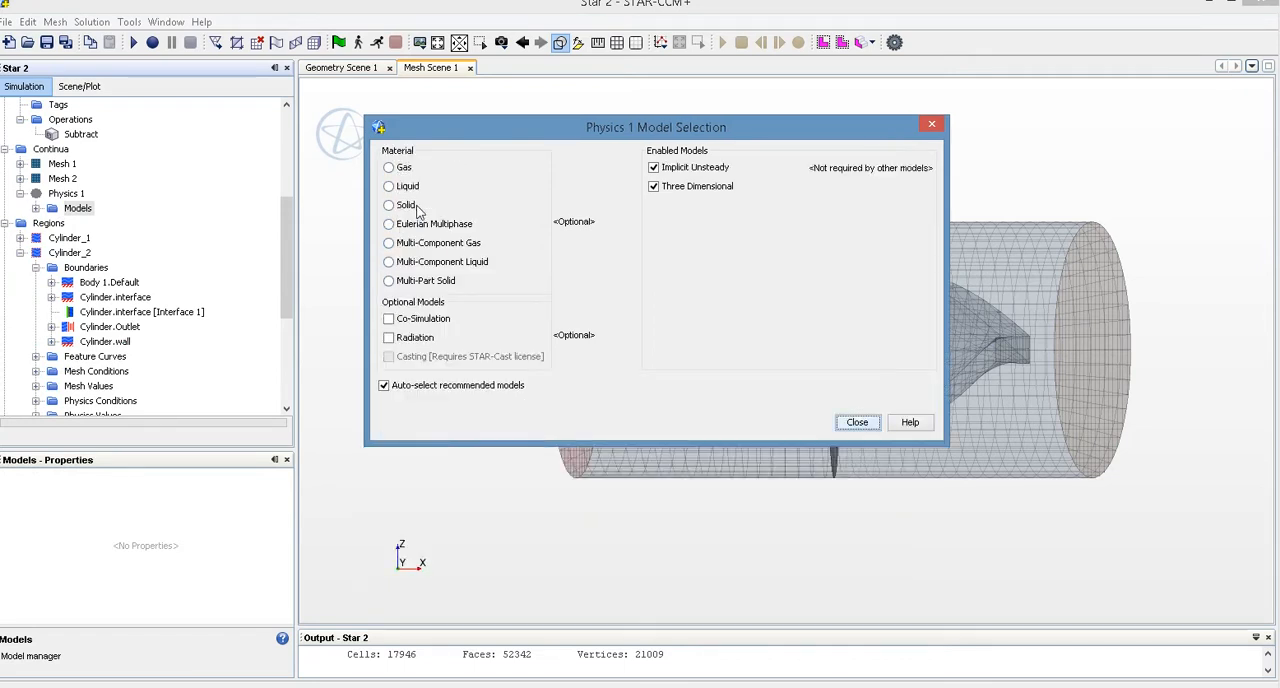
pyautogui.click(407, 186)
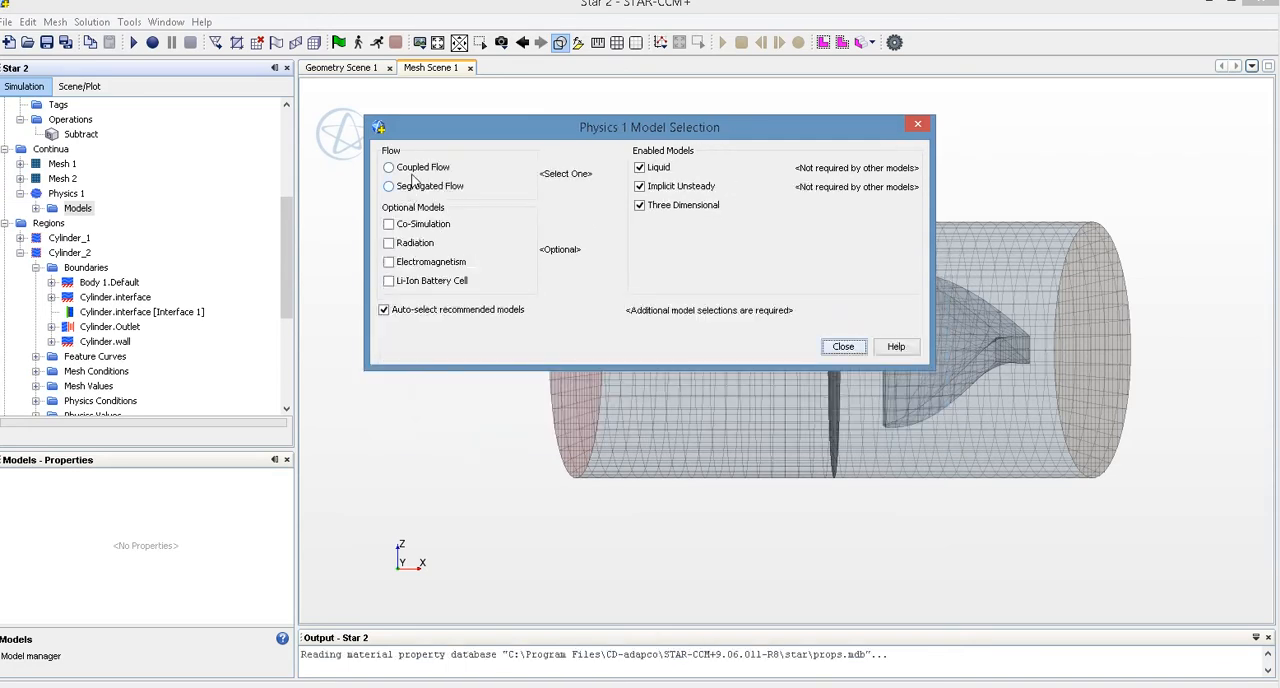
pyautogui.click(417, 170)
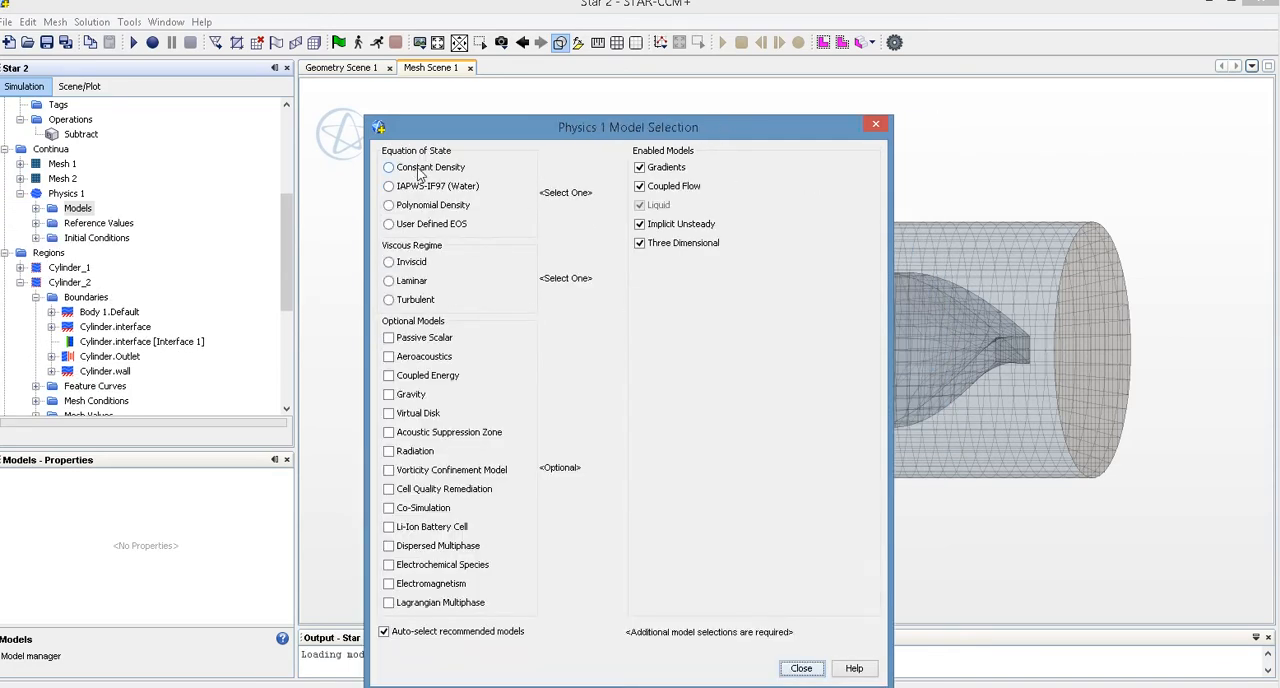
pyautogui.click(389, 168)
pyautogui.click(412, 205)
pyautogui.click(424, 170)
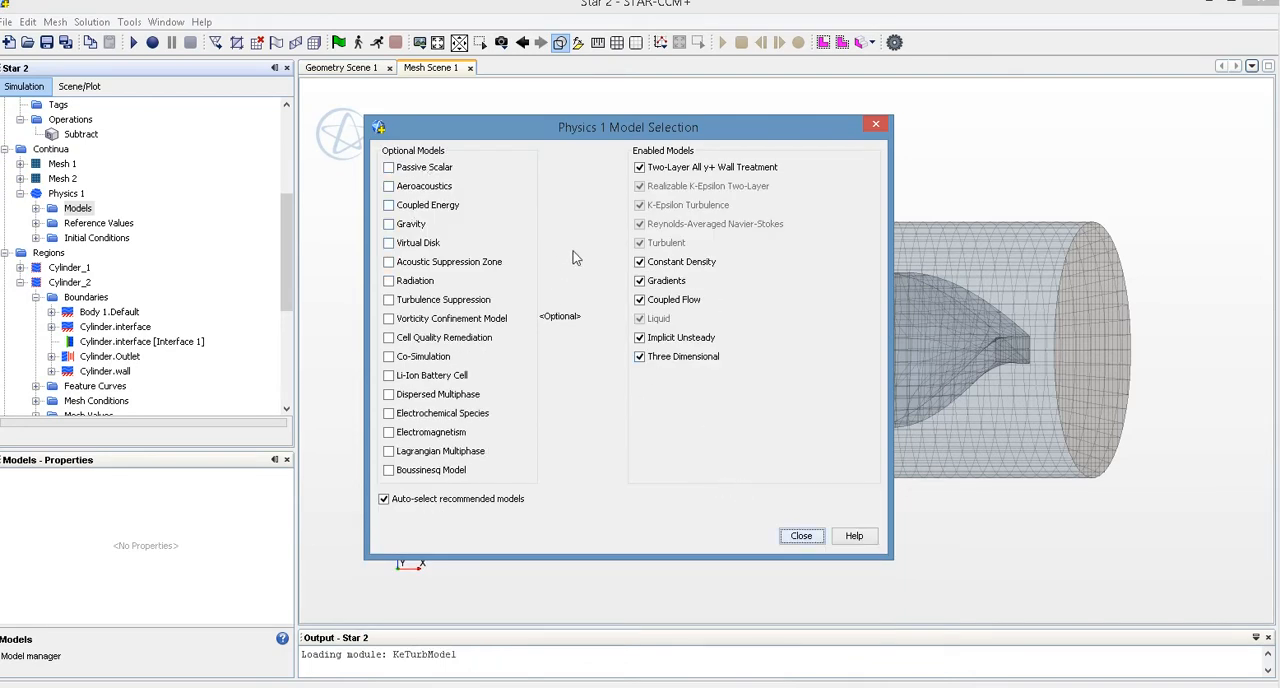
pyautogui.click(801, 536)
# Create a new Rotation motion among the simulation's motion tools
pyautogui.scroll(-3, 173, 213)
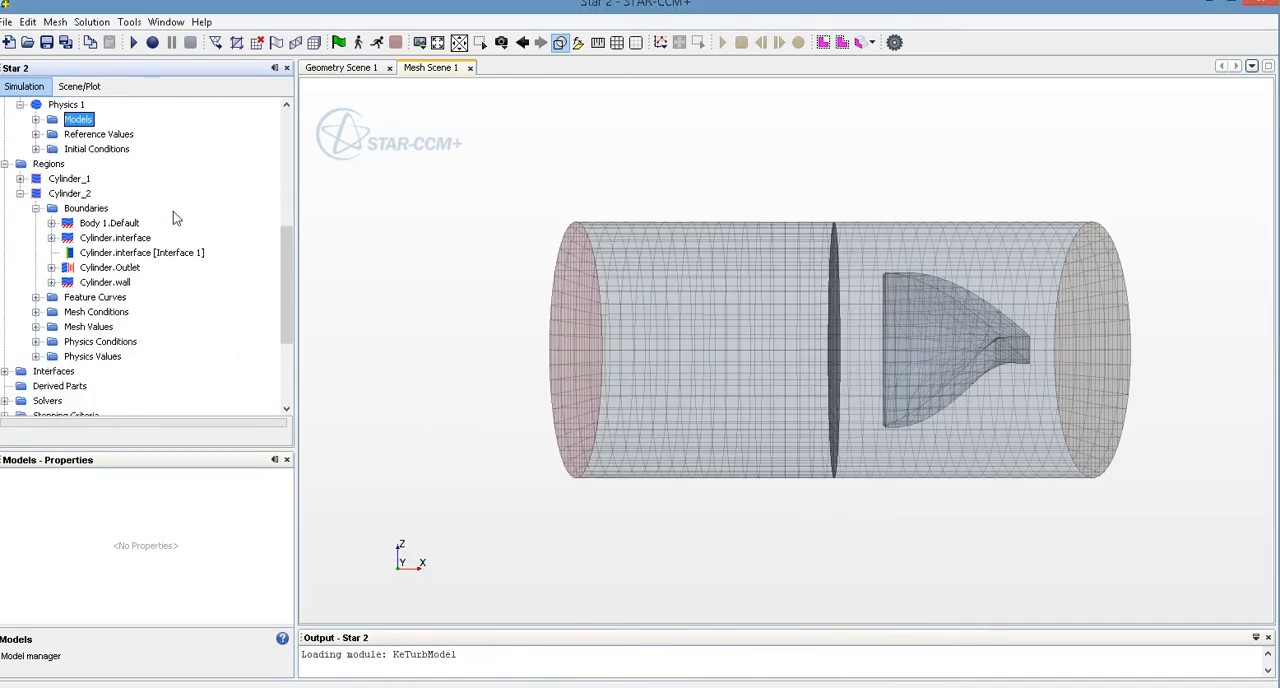
pyautogui.click(36, 164)
pyautogui.scroll(-1, 154, 295)
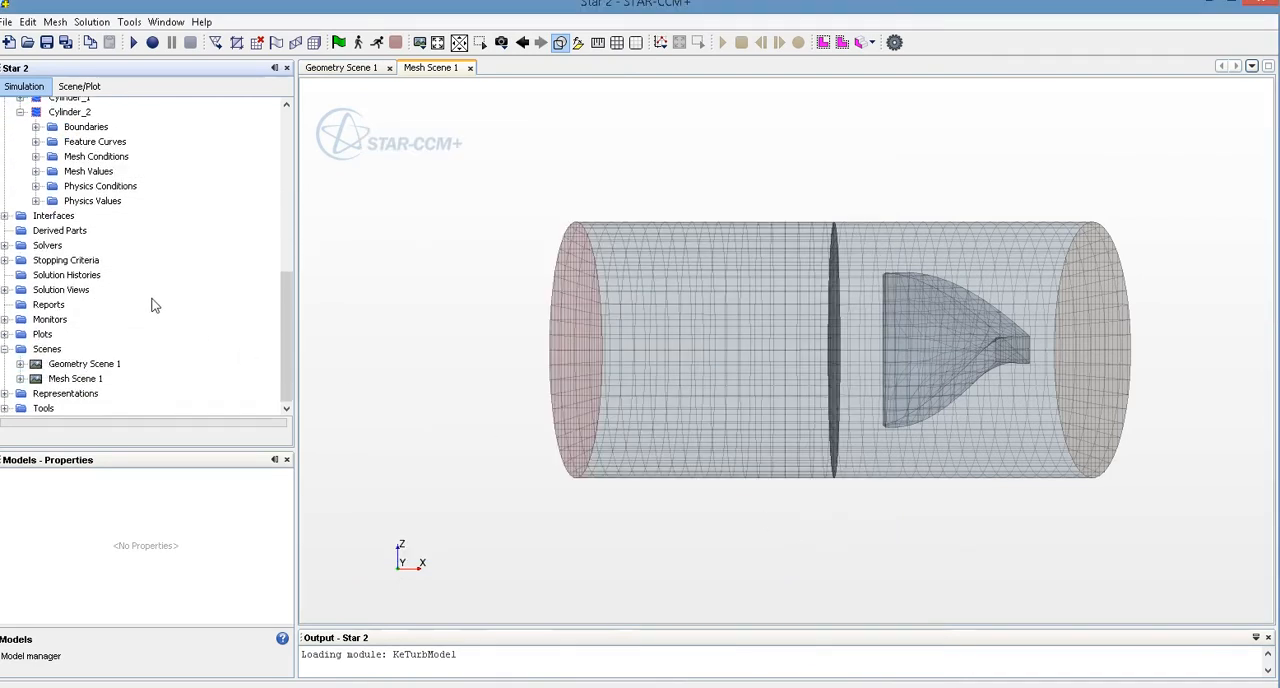
pyautogui.click(5, 409)
pyautogui.click(64, 291)
pyautogui.click(20, 290)
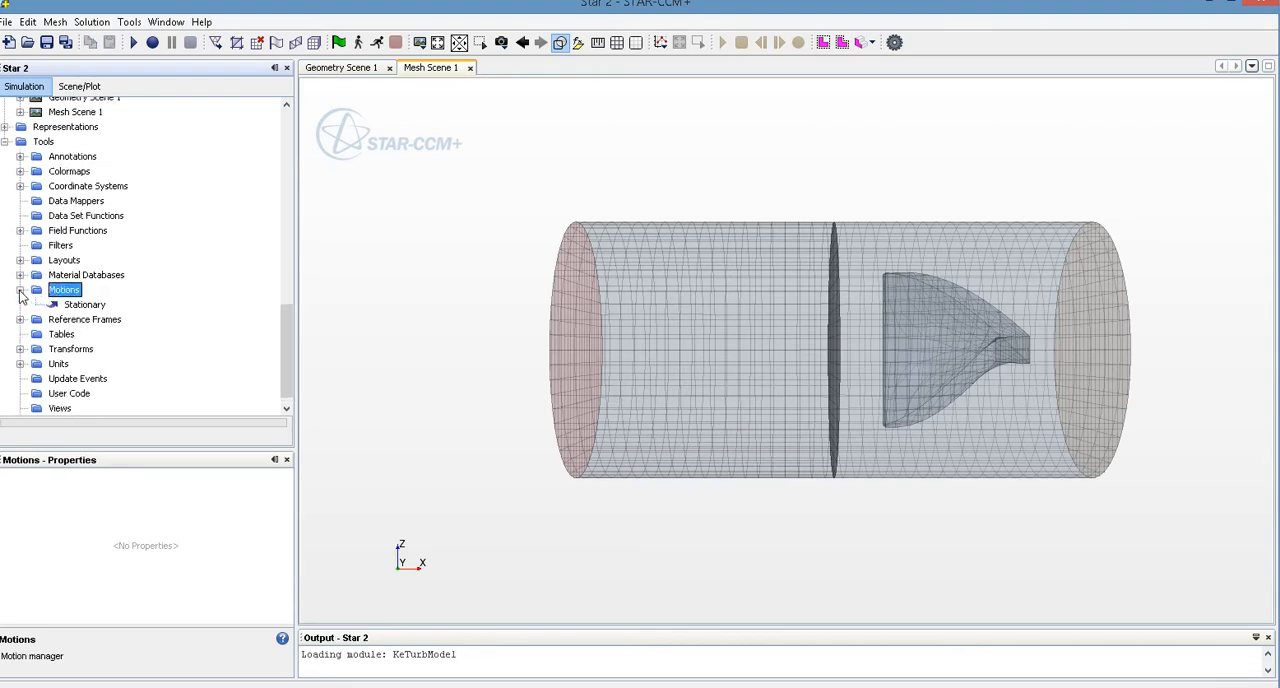
pyautogui.rightClick(61, 295)
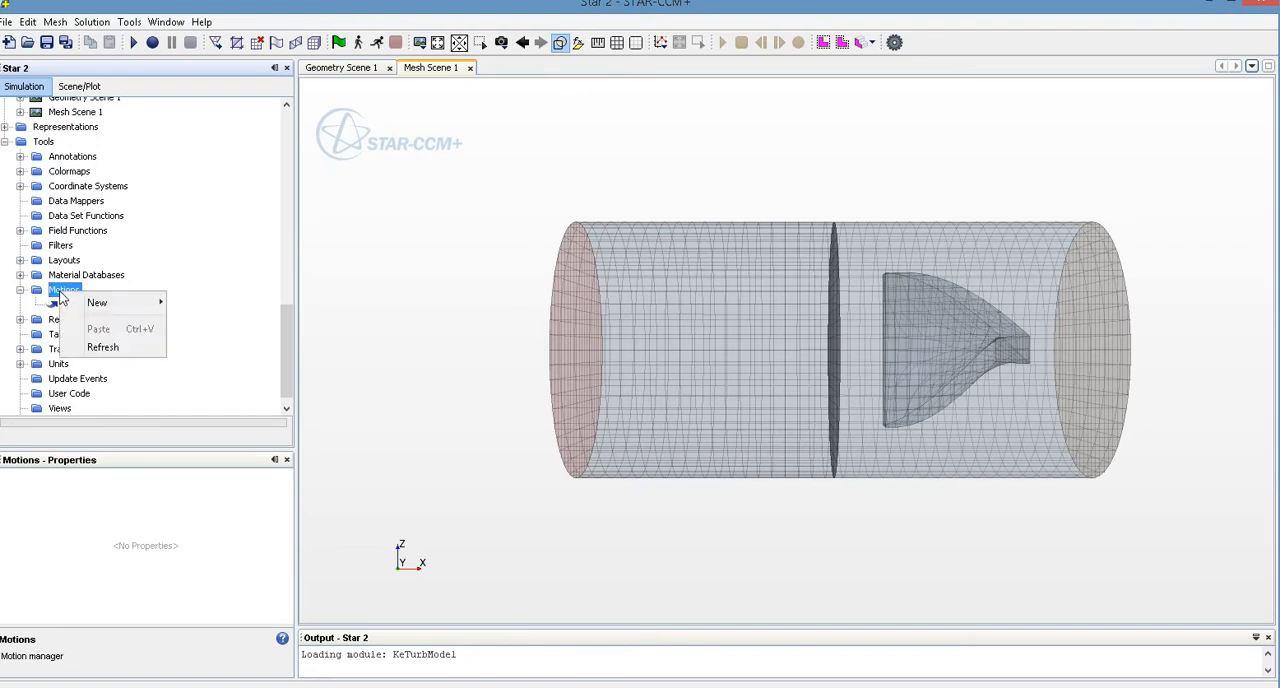
pyautogui.moveTo(102, 304)
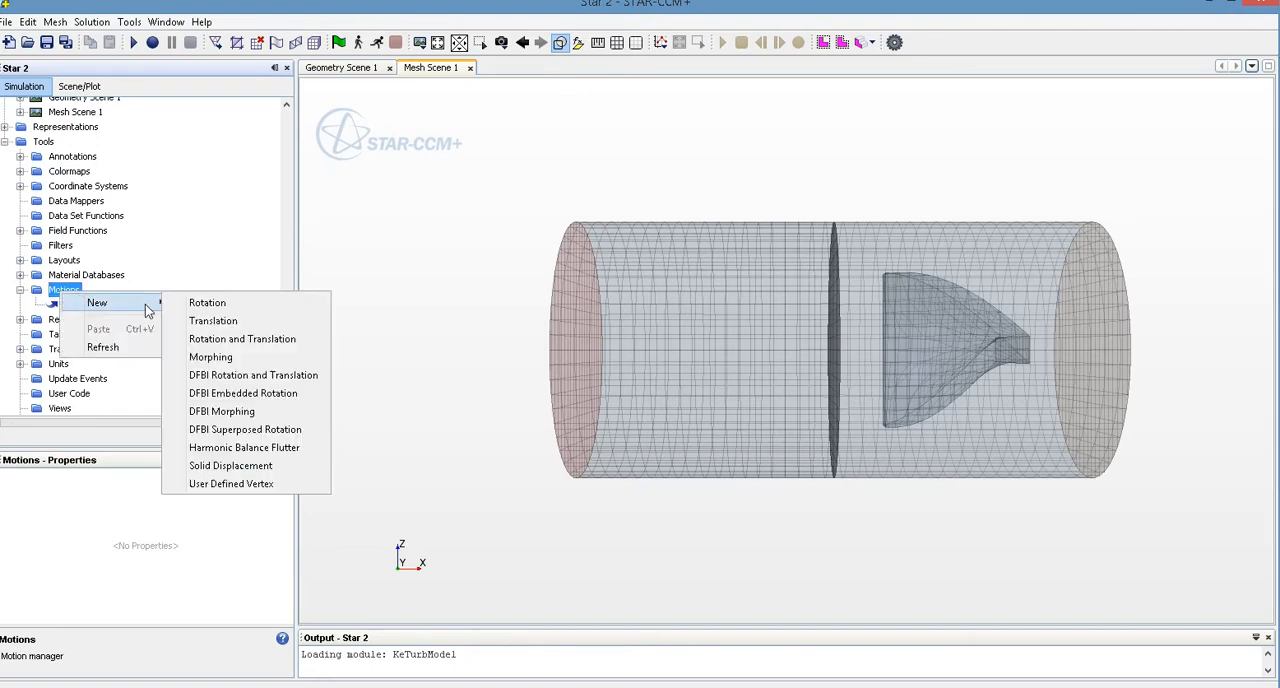
pyautogui.click(208, 303)
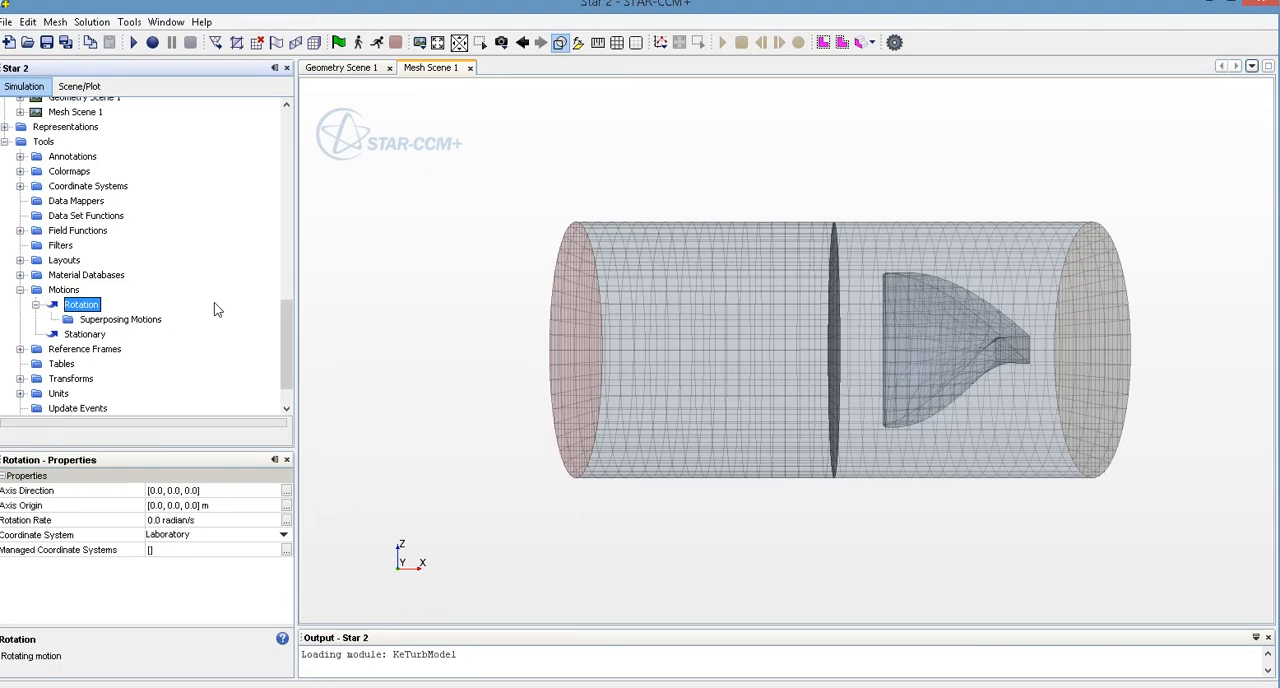
# Set the Rotation motion's axis direction to [1.0, 0.0, 0.0]
pyautogui.click(287, 497)
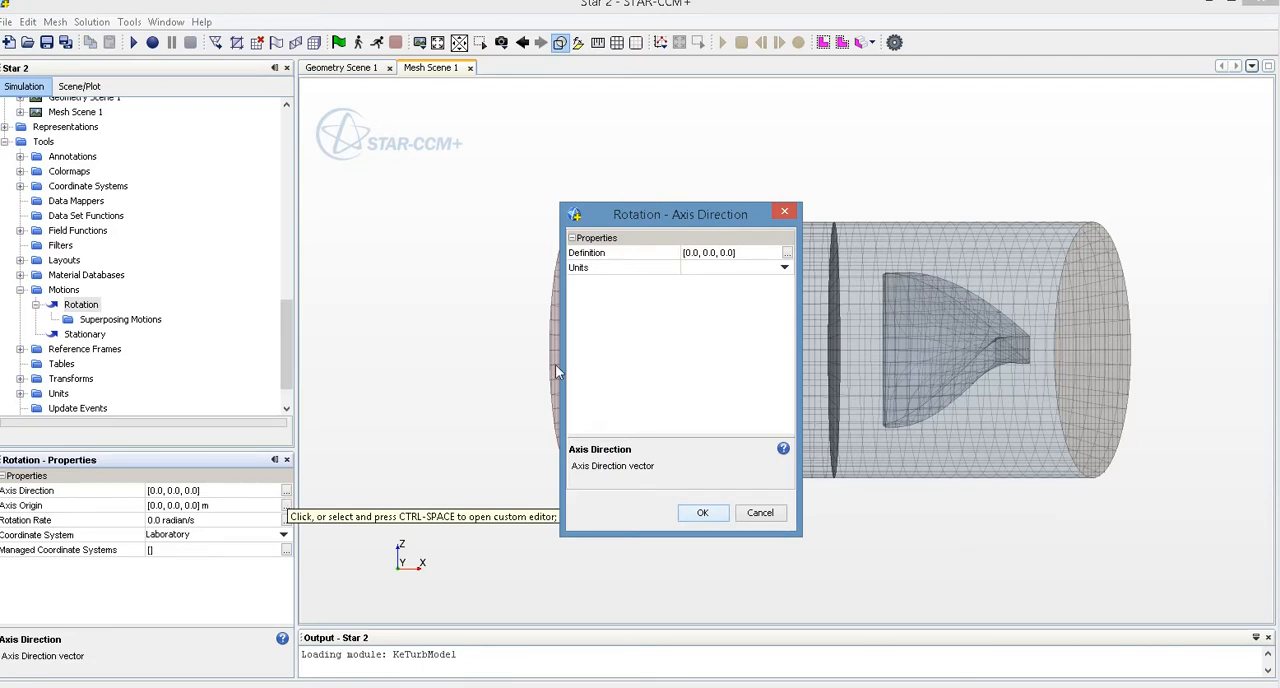
pyautogui.click(722, 256)
pyautogui.press('BackSpace')
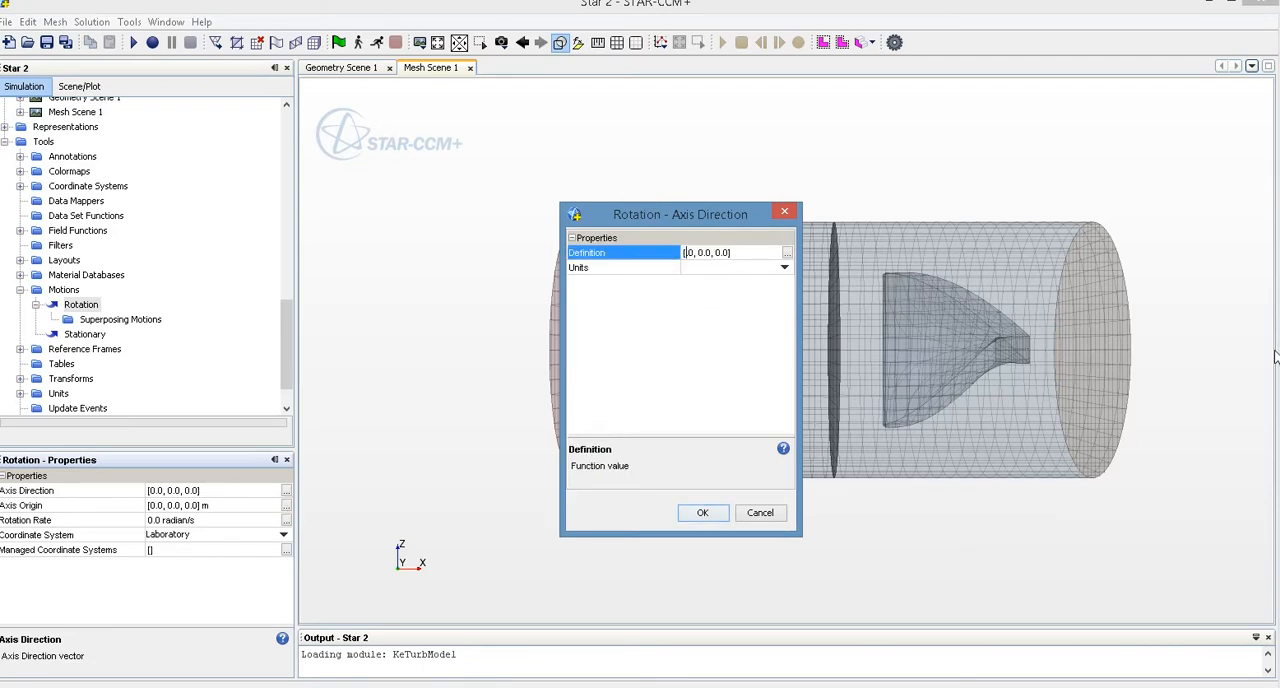
pyautogui.write('1.')
pyautogui.click(705, 515)
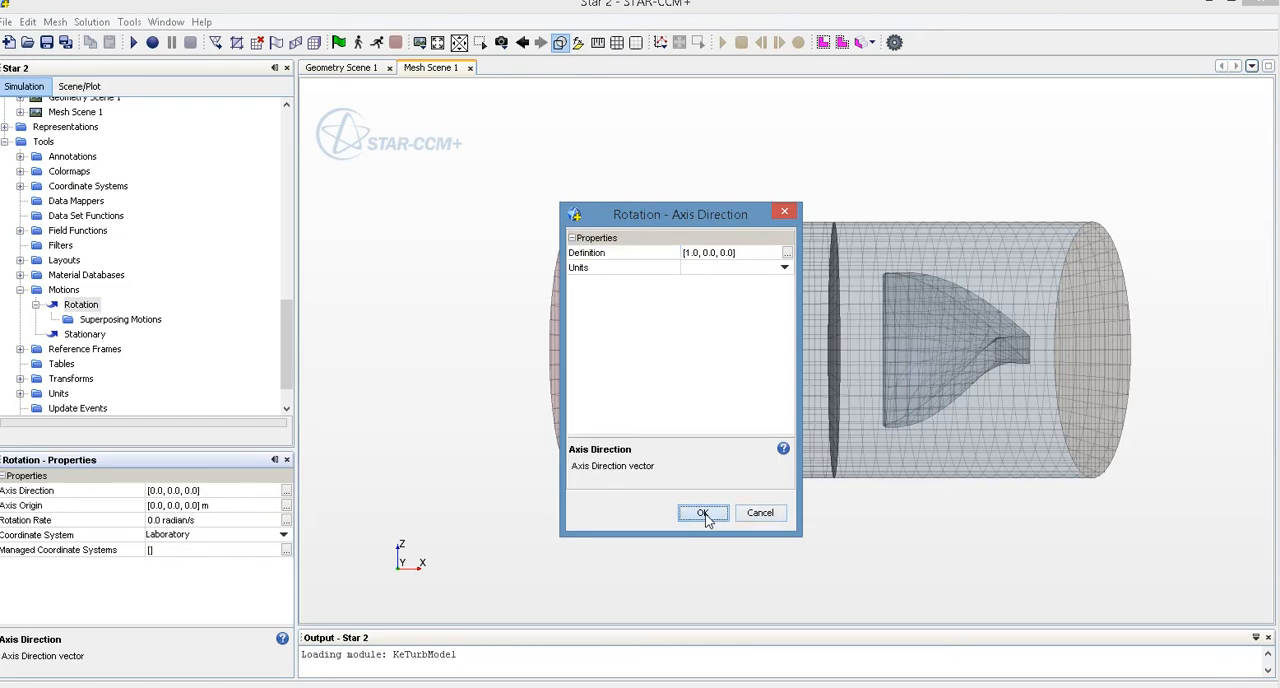
# Set the Rotation motion's rate to 120 in rpm units
pyautogui.click(285, 521)
pyautogui.click(751, 270)
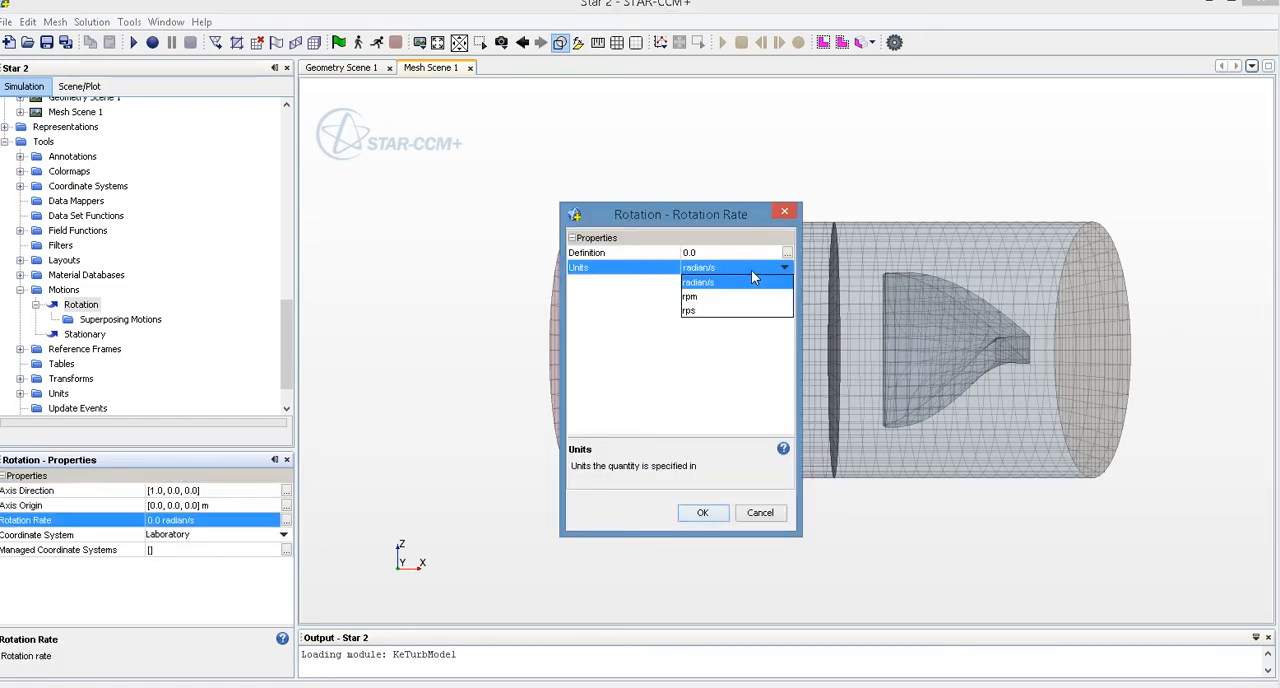
pyautogui.click(742, 297)
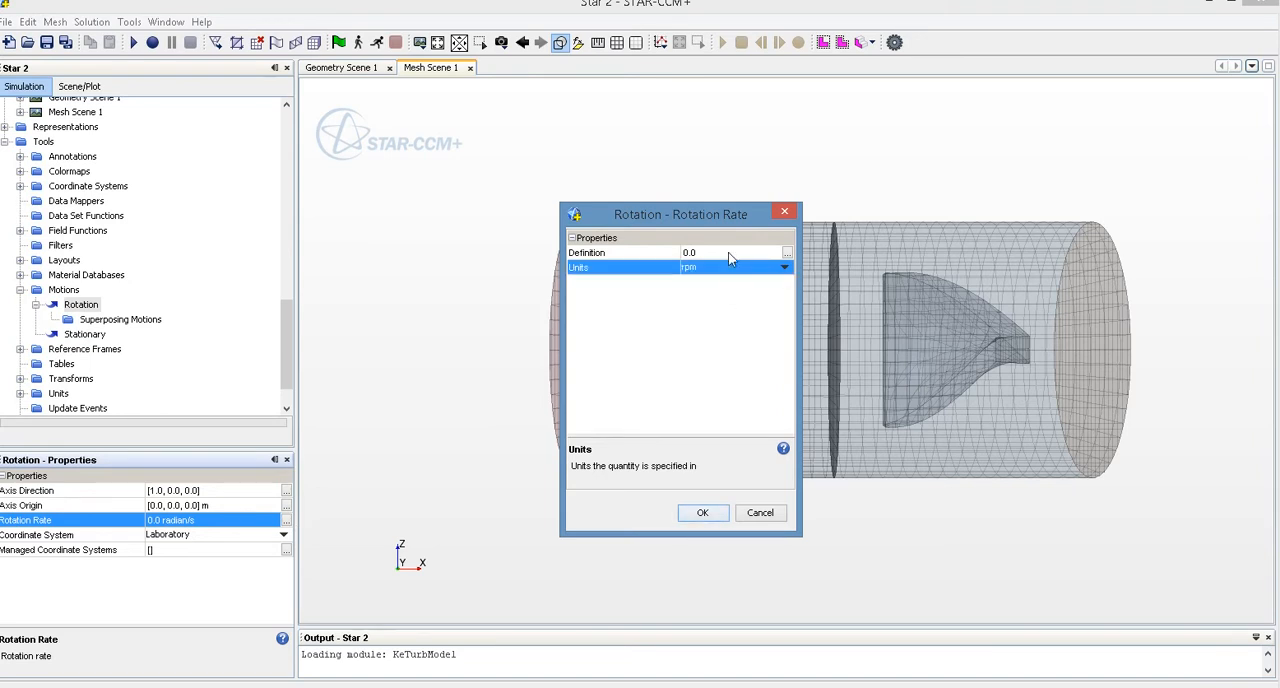
pyautogui.click(737, 252)
pyautogui.write('120')
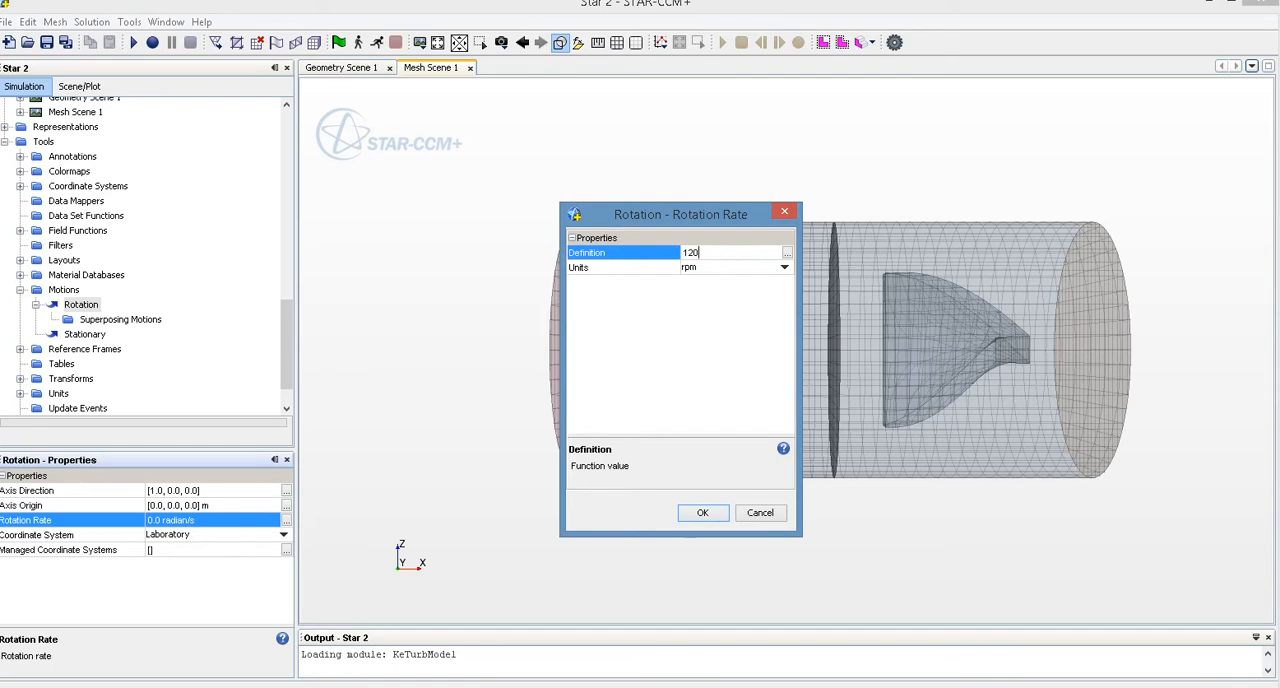
pyautogui.click(703, 513)
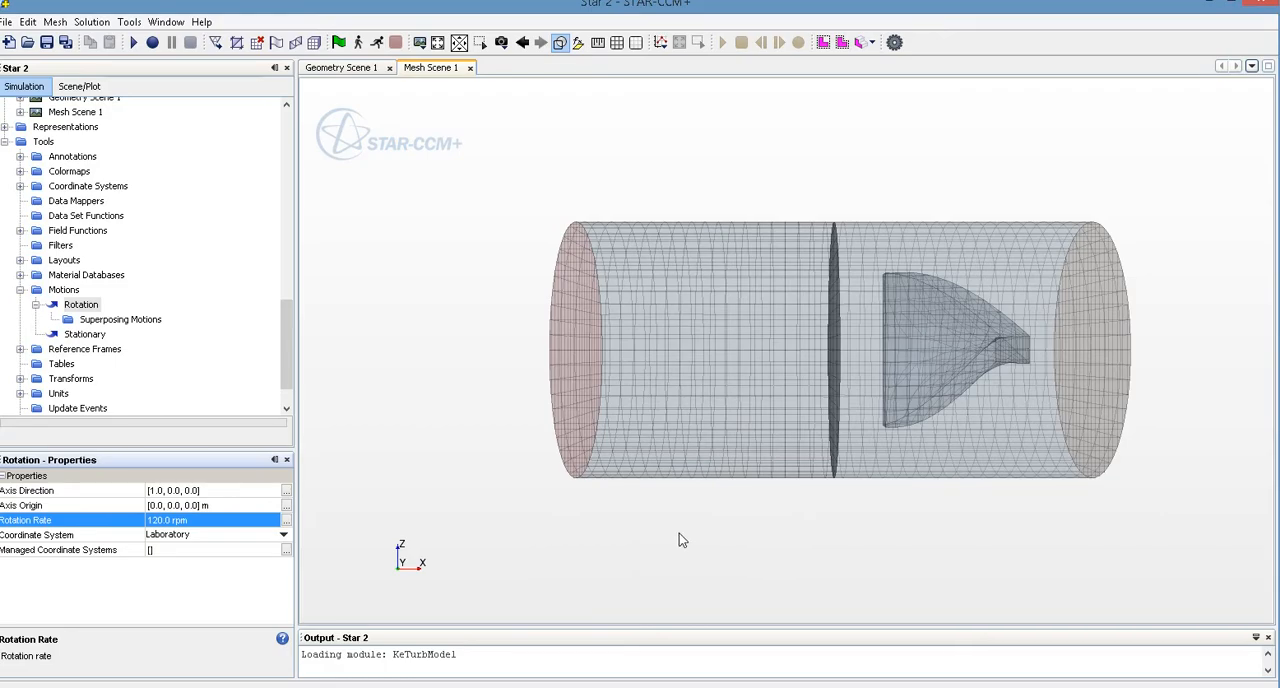
# Check the blade's orientation in the mesh scene and reverse the Rotation motion by setting its rate to -120 rpm
pyautogui.moveTo(939, 357); pyautogui.dragTo(794, 373)
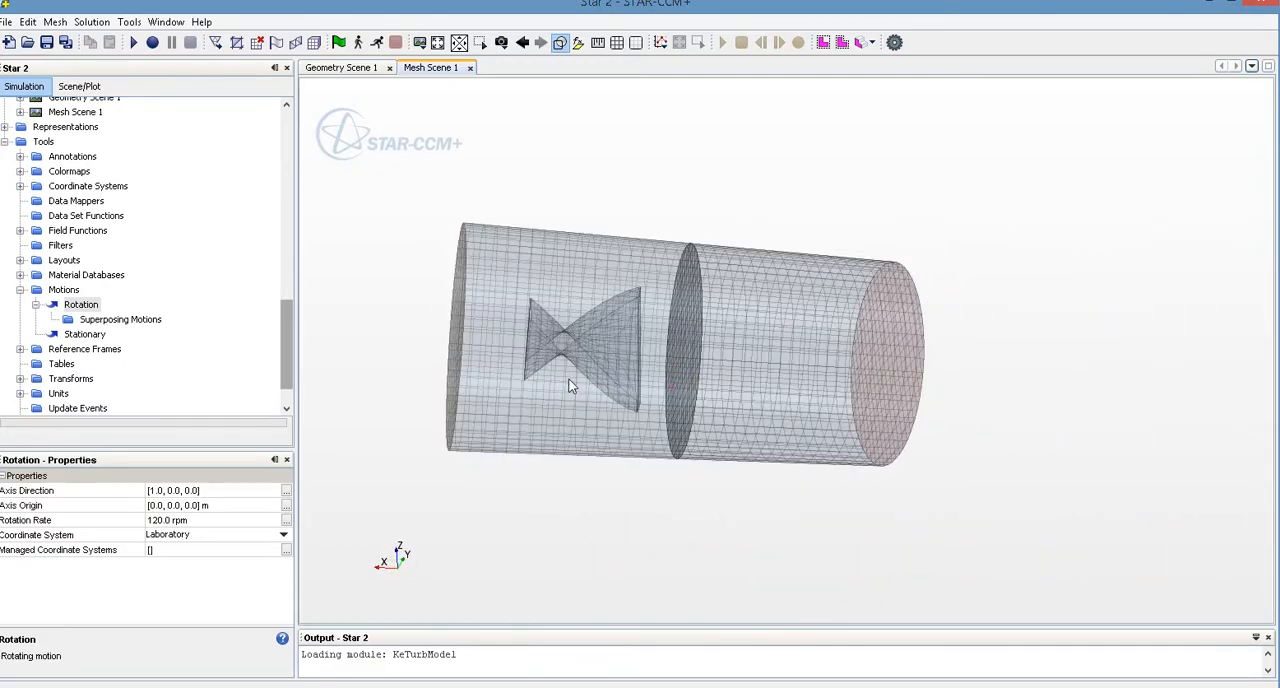
pyautogui.moveTo(573, 380); pyautogui.dragTo(791, 377, button='right')
pyautogui.moveTo(847, 371); pyautogui.dragTo(846, 331)
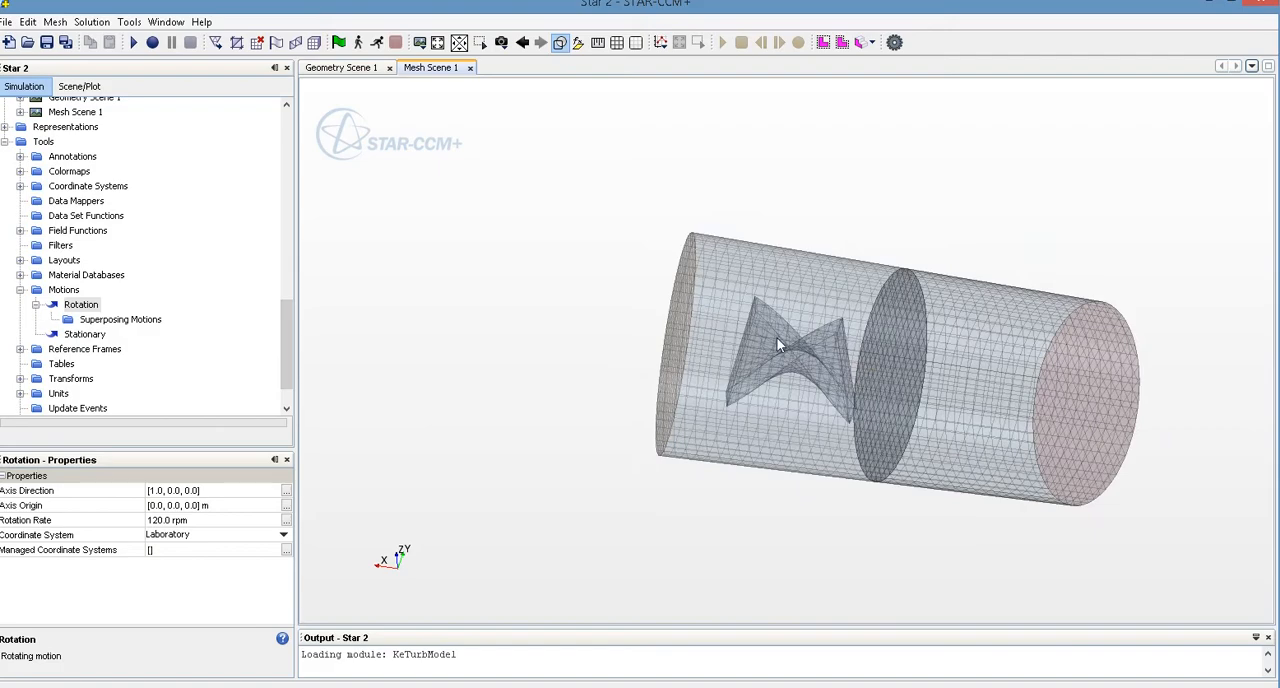
pyautogui.moveTo(747, 361); pyautogui.dragTo(957, 400)
pyautogui.press('s')
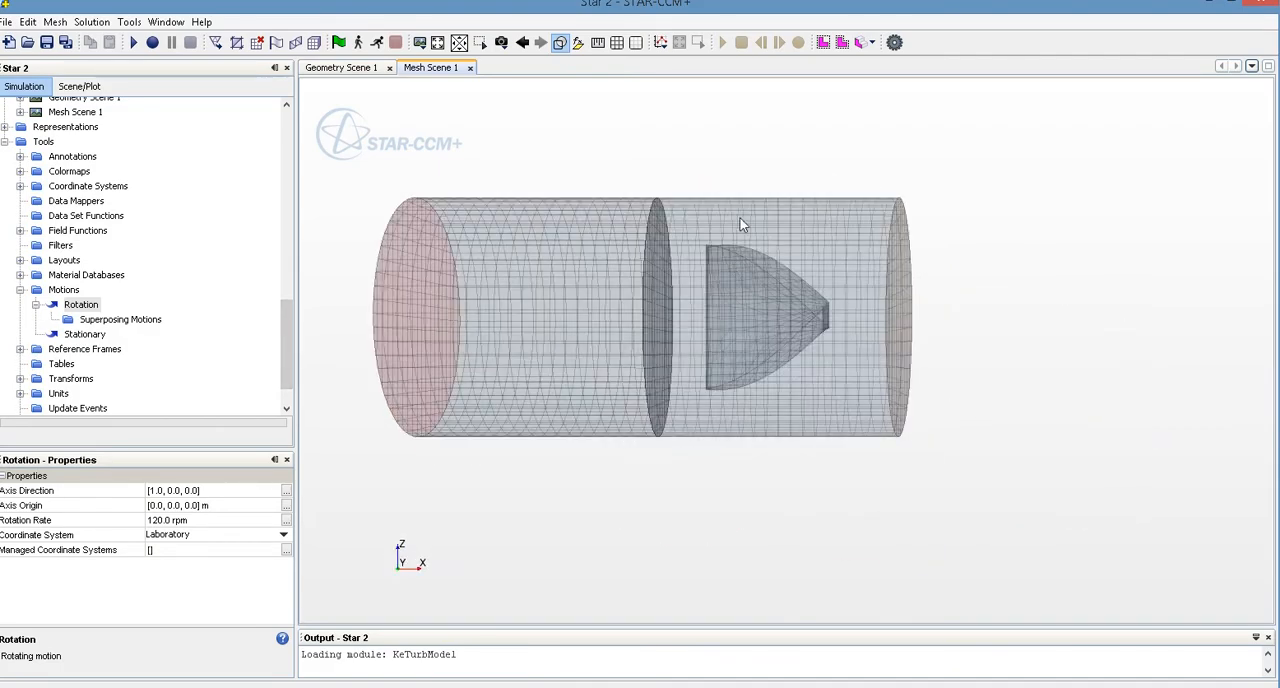
pyautogui.moveTo(742, 156); pyautogui.dragTo(745, 406)
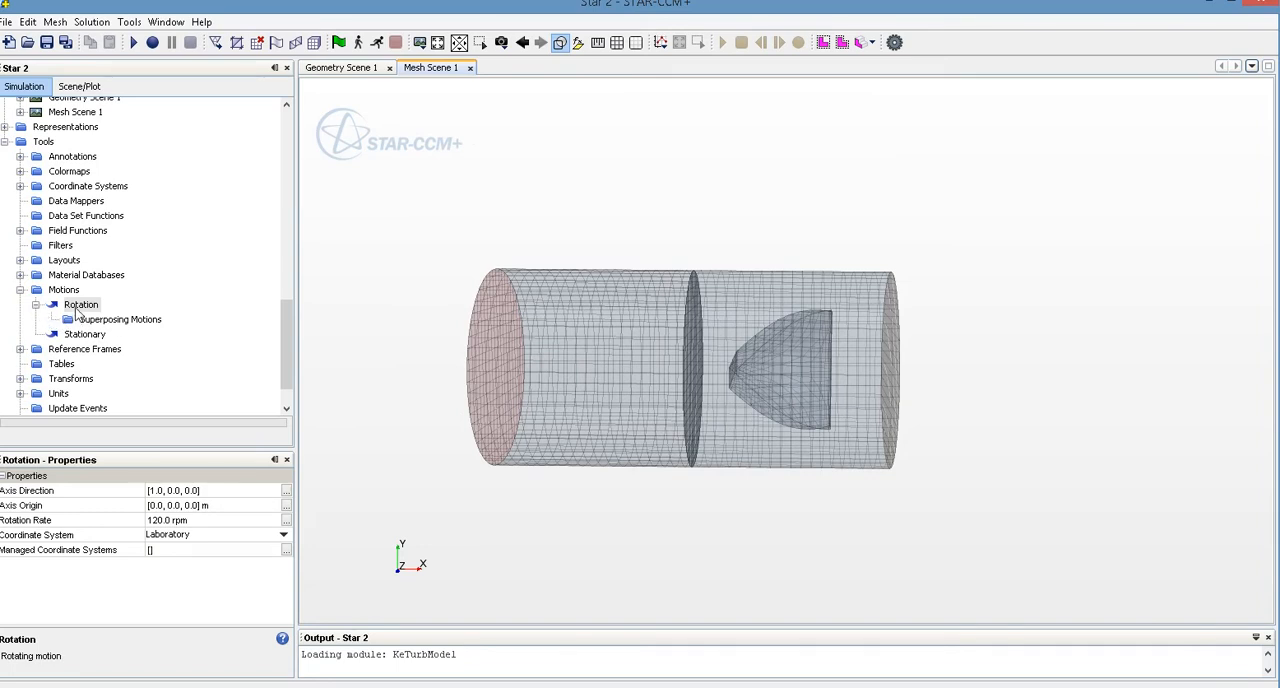
pyautogui.click(221, 522)
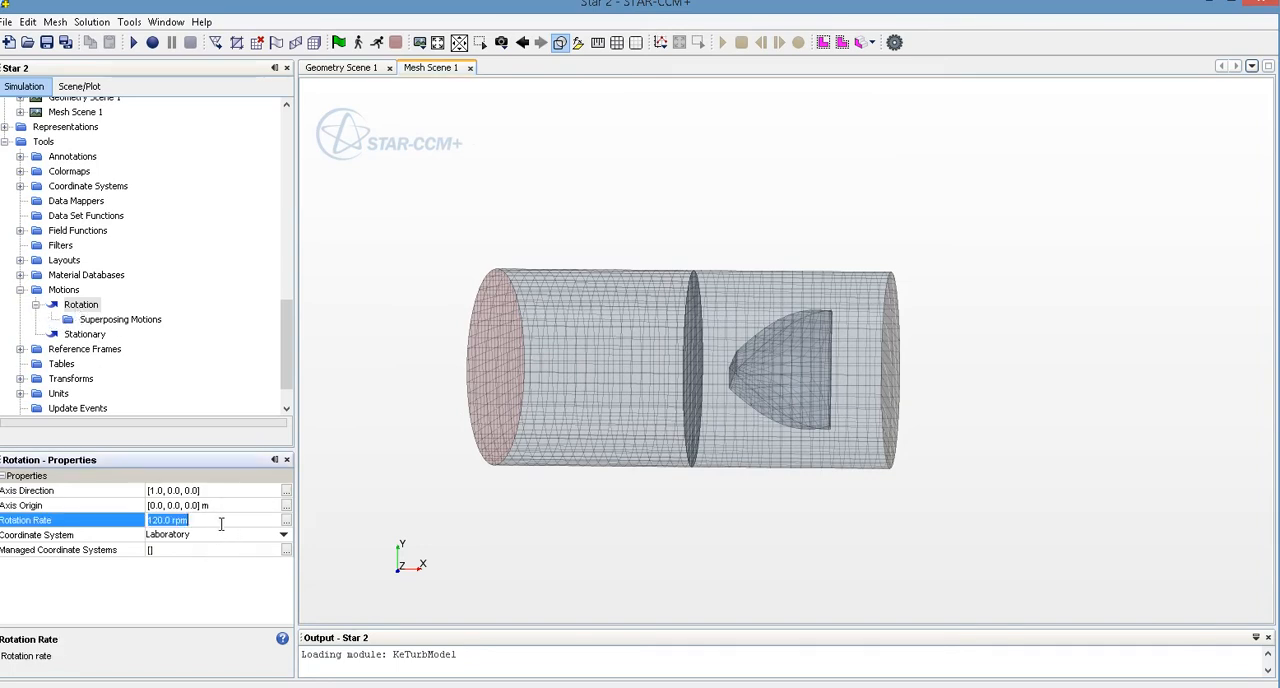
pyautogui.click(149, 521)
pyautogui.write('-')
pyautogui.press('Return')
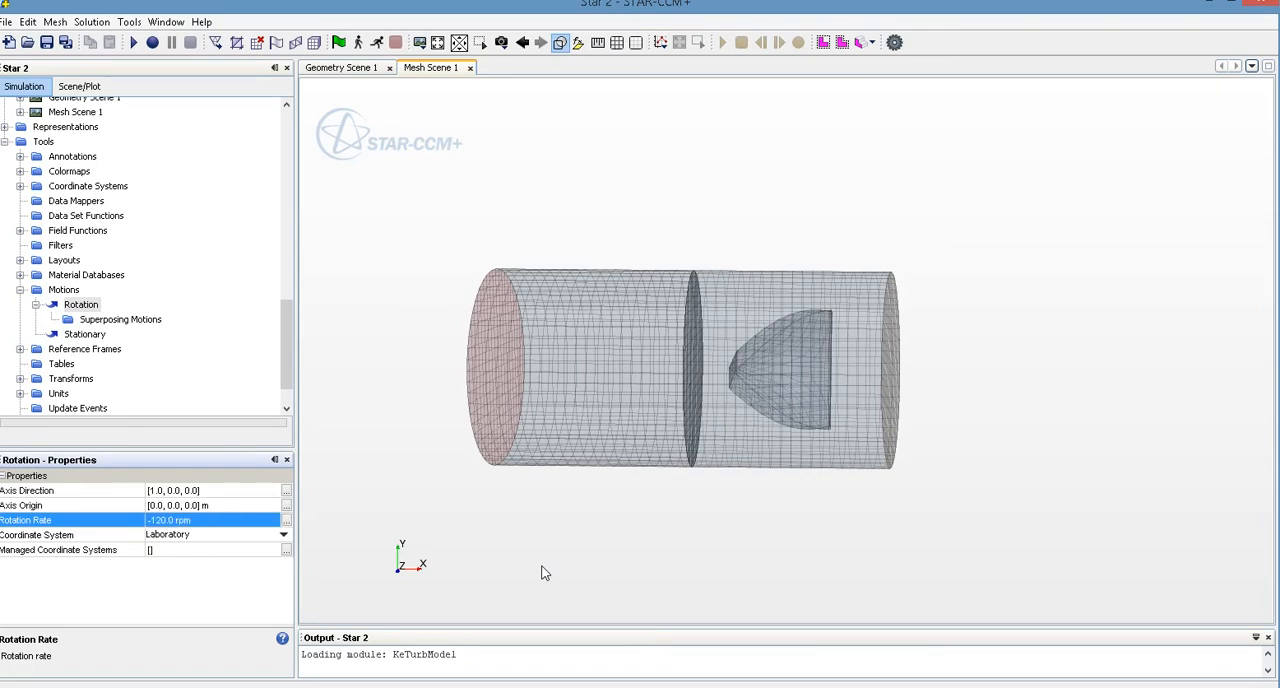
pyautogui.click(172, 282)
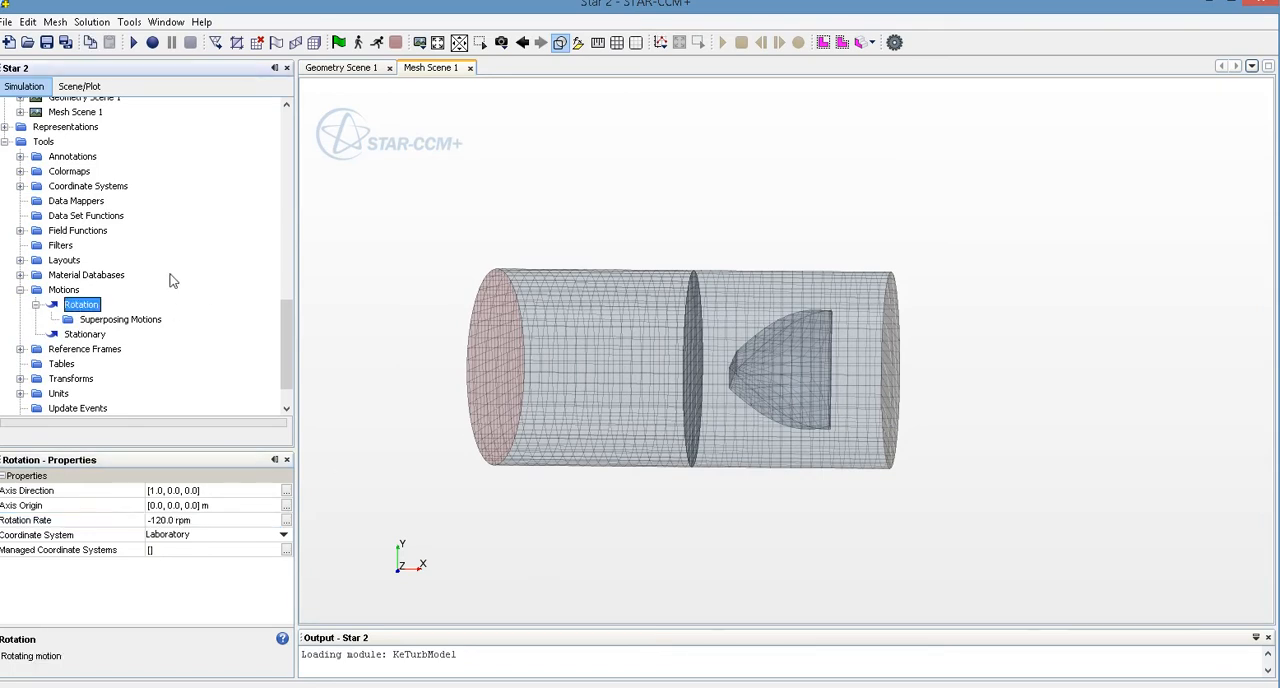
# Assign the Rotation motion to the Cylinder_2 region through its motion specification
pyautogui.scroll(5, 177, 307)
pyautogui.scroll(8, 175, 344)
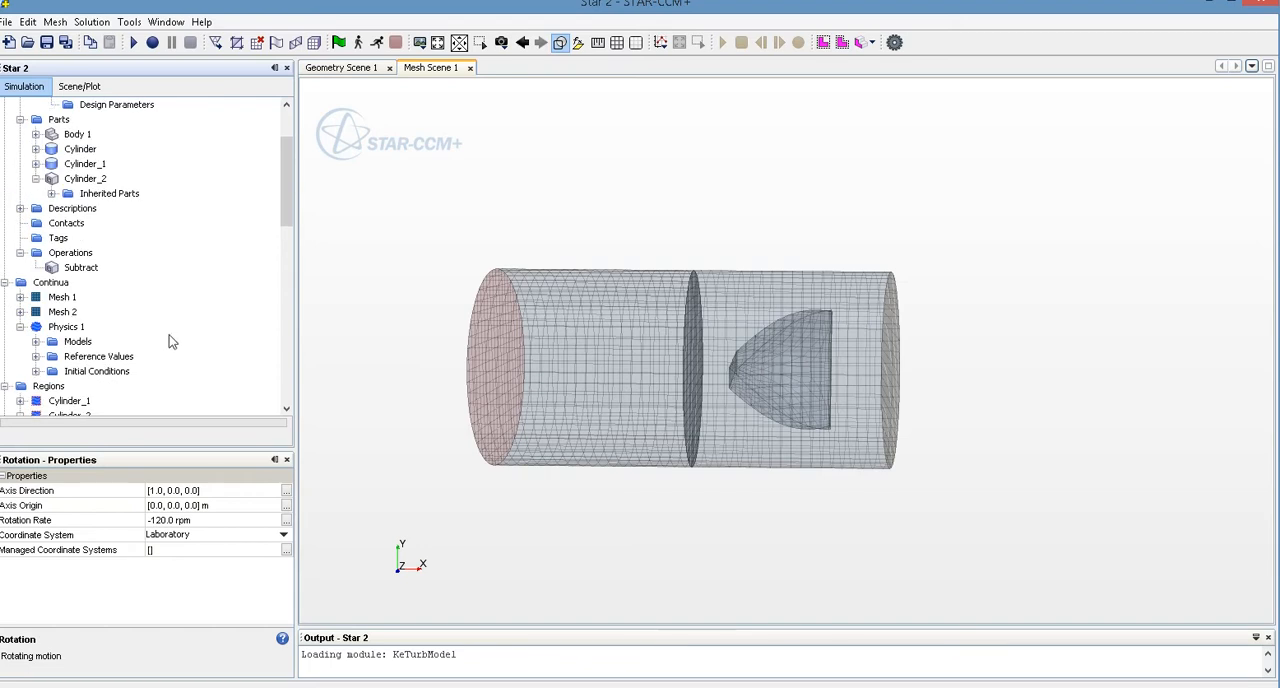
pyautogui.scroll(-4, 138, 313)
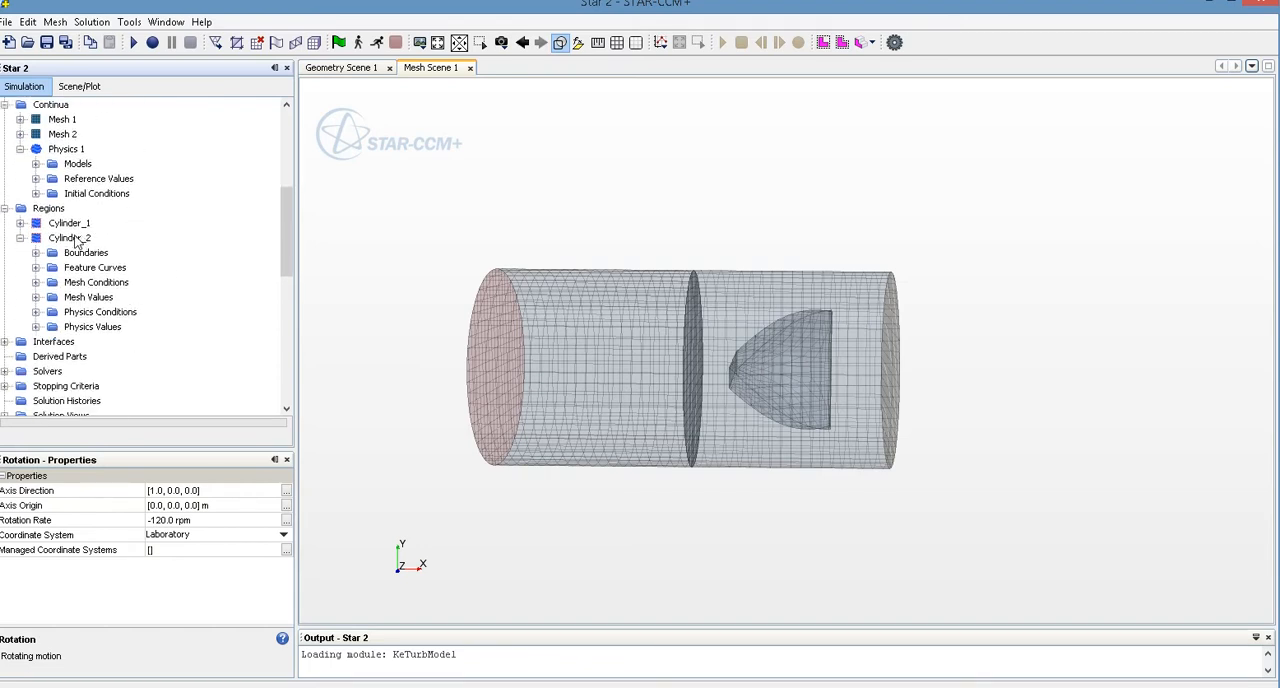
pyautogui.click(72, 239)
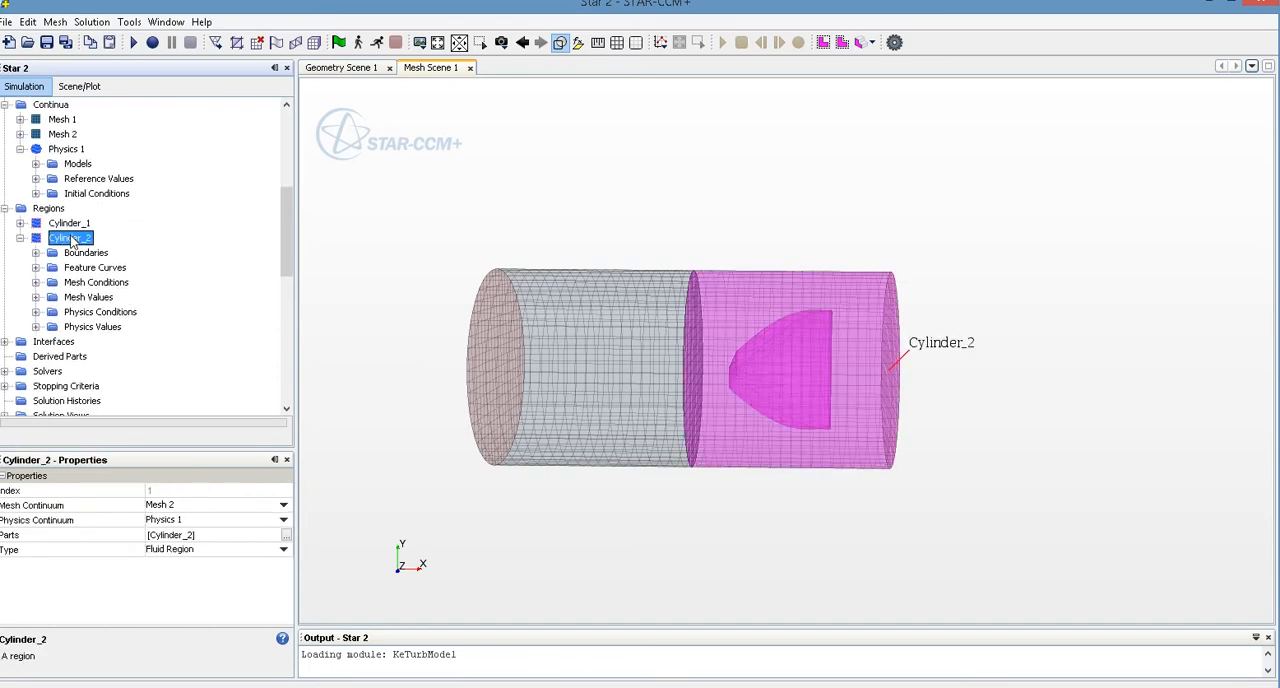
pyautogui.click(76, 328)
pyautogui.click(36, 327)
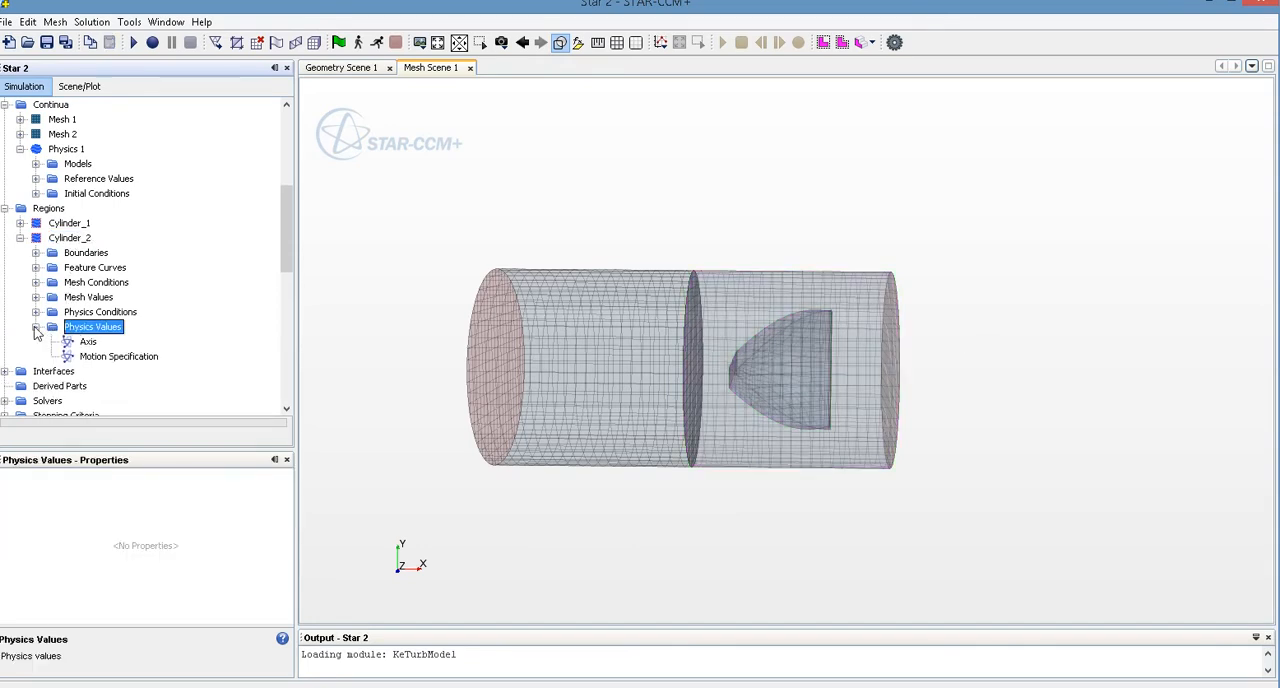
pyautogui.click(103, 366)
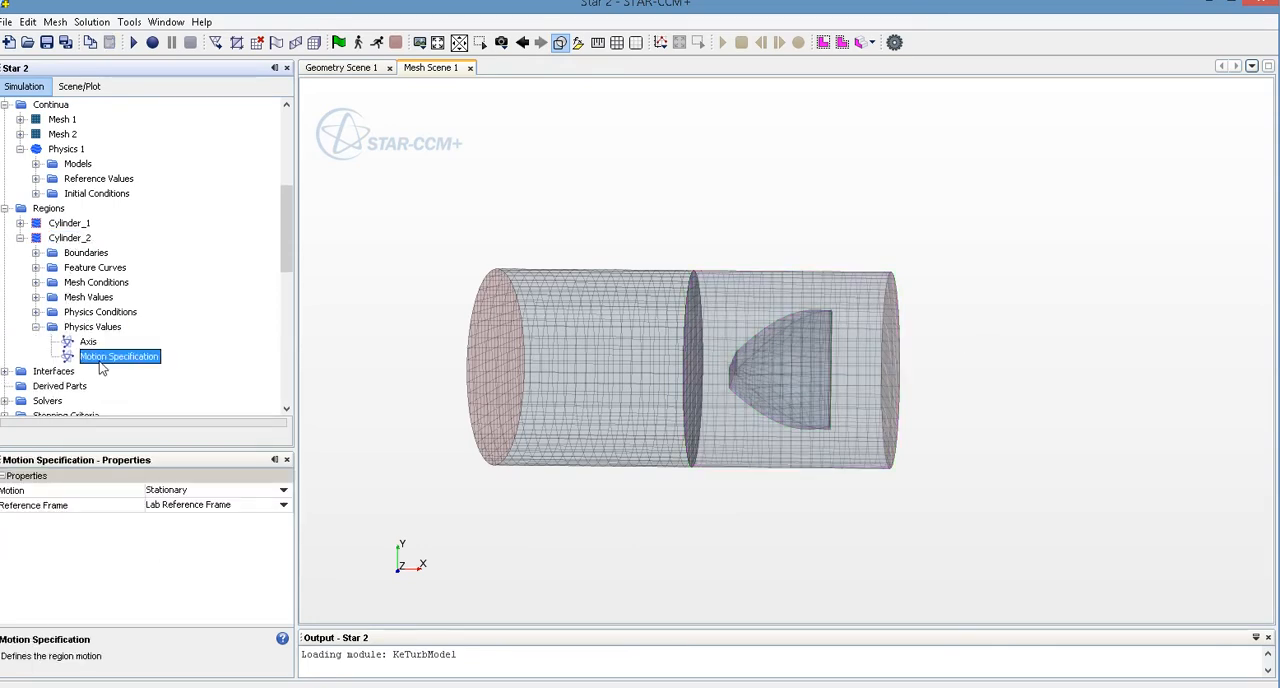
pyautogui.click(188, 491)
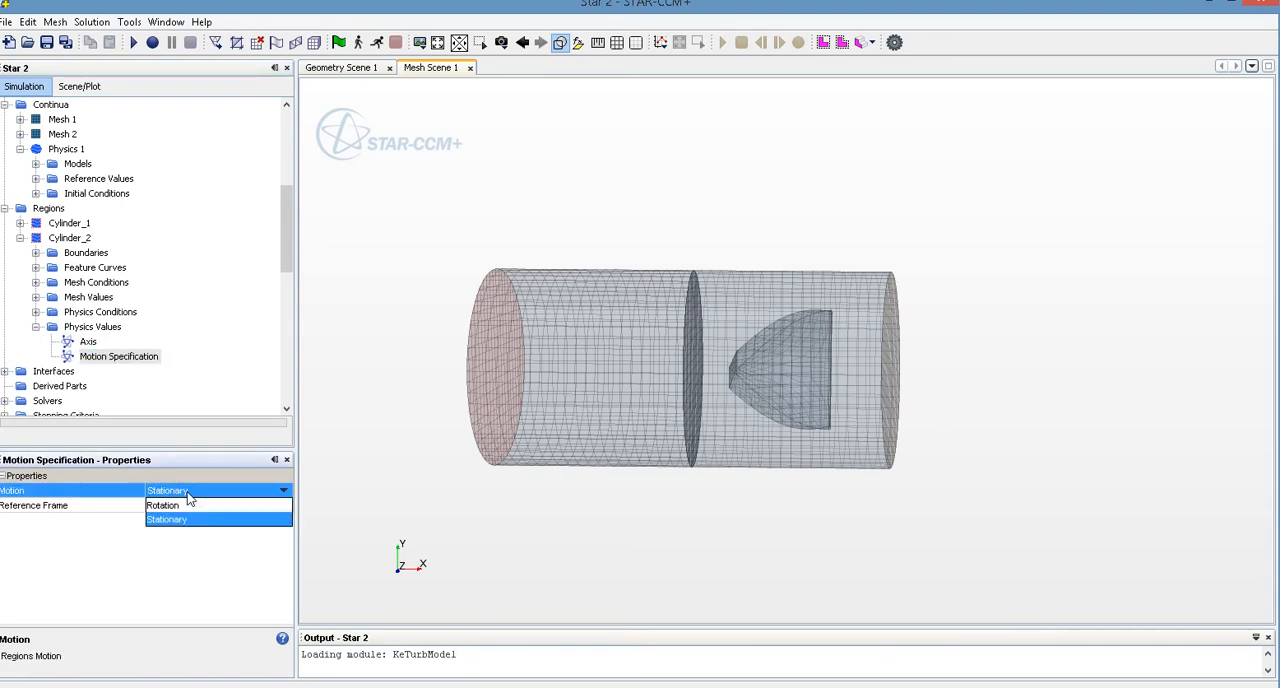
pyautogui.click(165, 506)
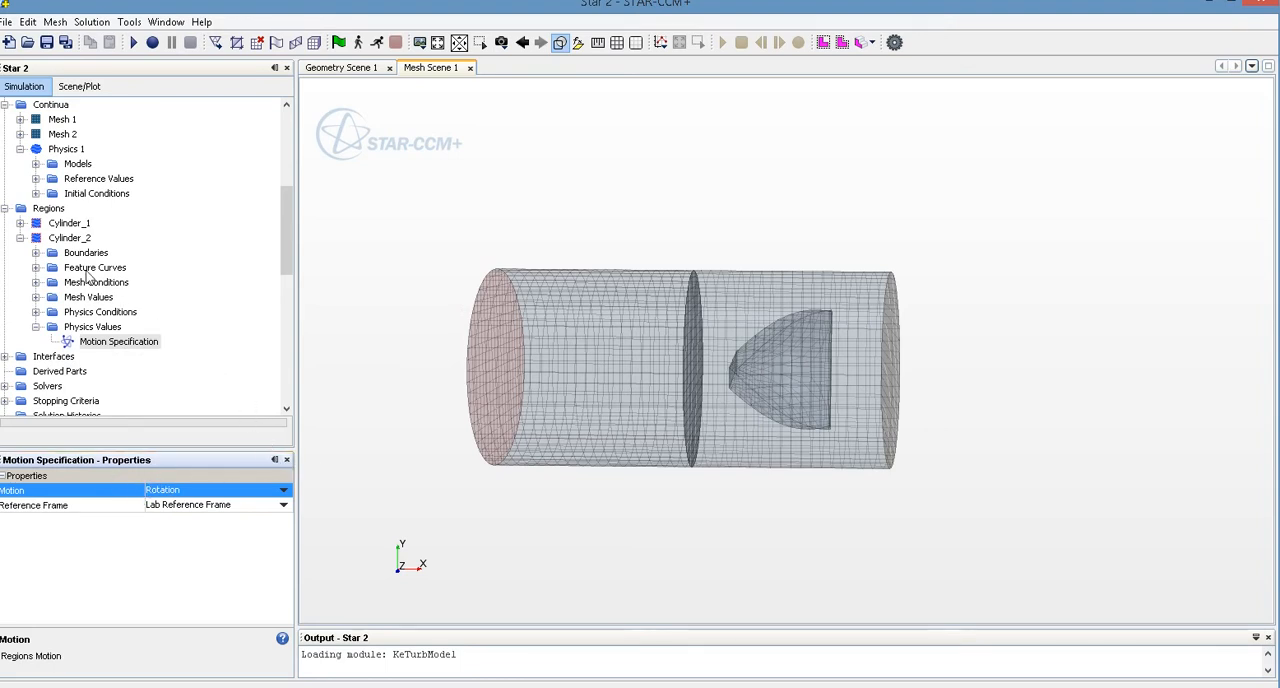
# Set the tangential velocity specification method of the Cylinder.wall boundary in region Cylinder_2 to Rotation Rate
pyautogui.click(75, 241)
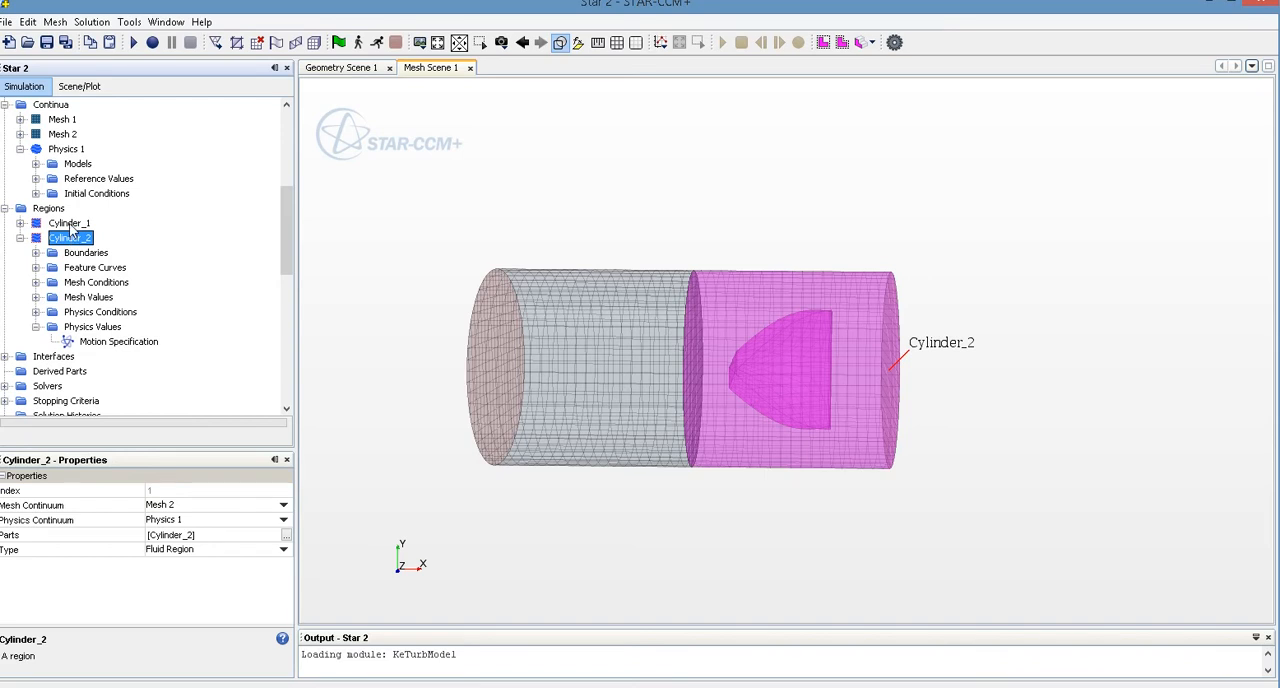
pyautogui.click(72, 228)
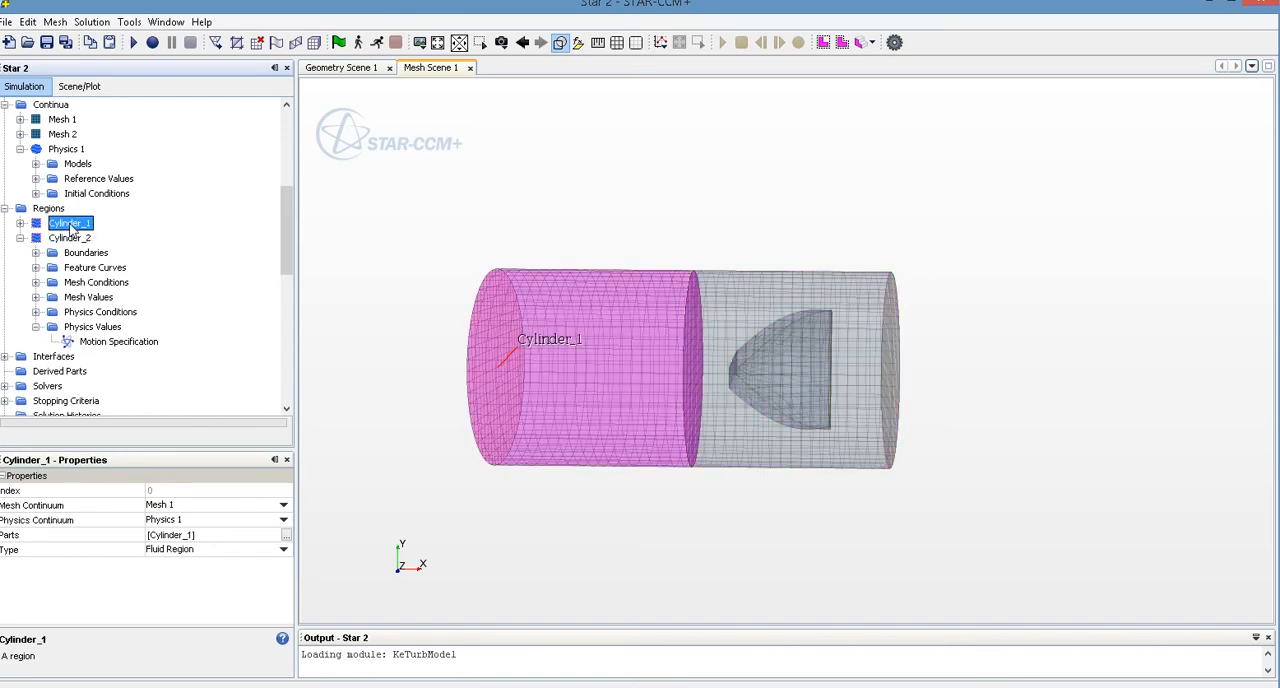
pyautogui.moveTo(670, 375); pyautogui.dragTo(763, 437)
pyautogui.moveTo(763, 437); pyautogui.dragTo(847, 368, button='middle')
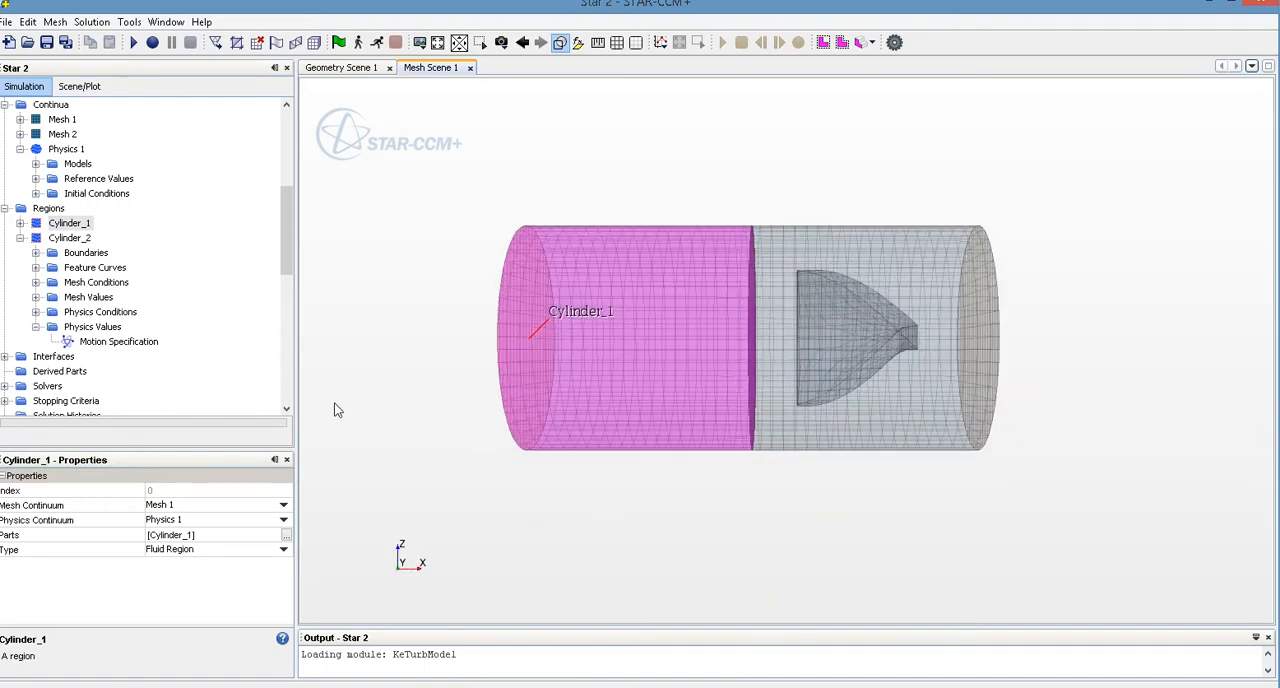
pyautogui.click(36, 253)
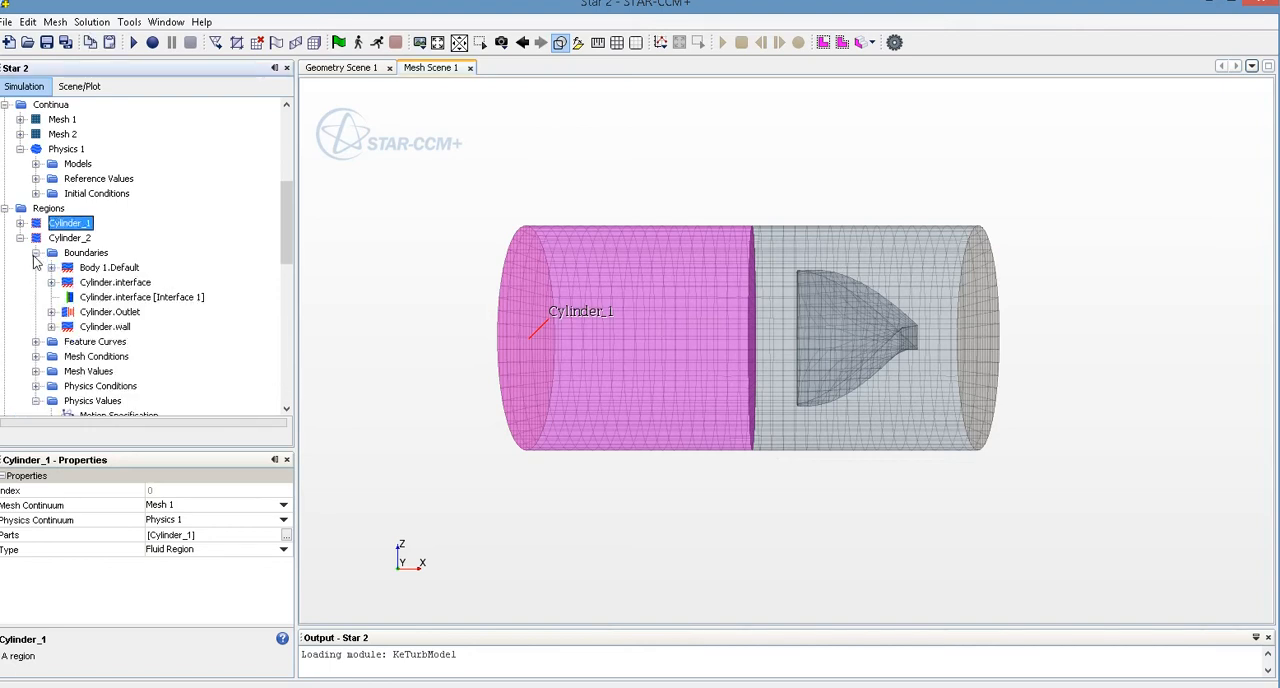
pyautogui.click(85, 253)
pyautogui.scroll(-1, 86, 287)
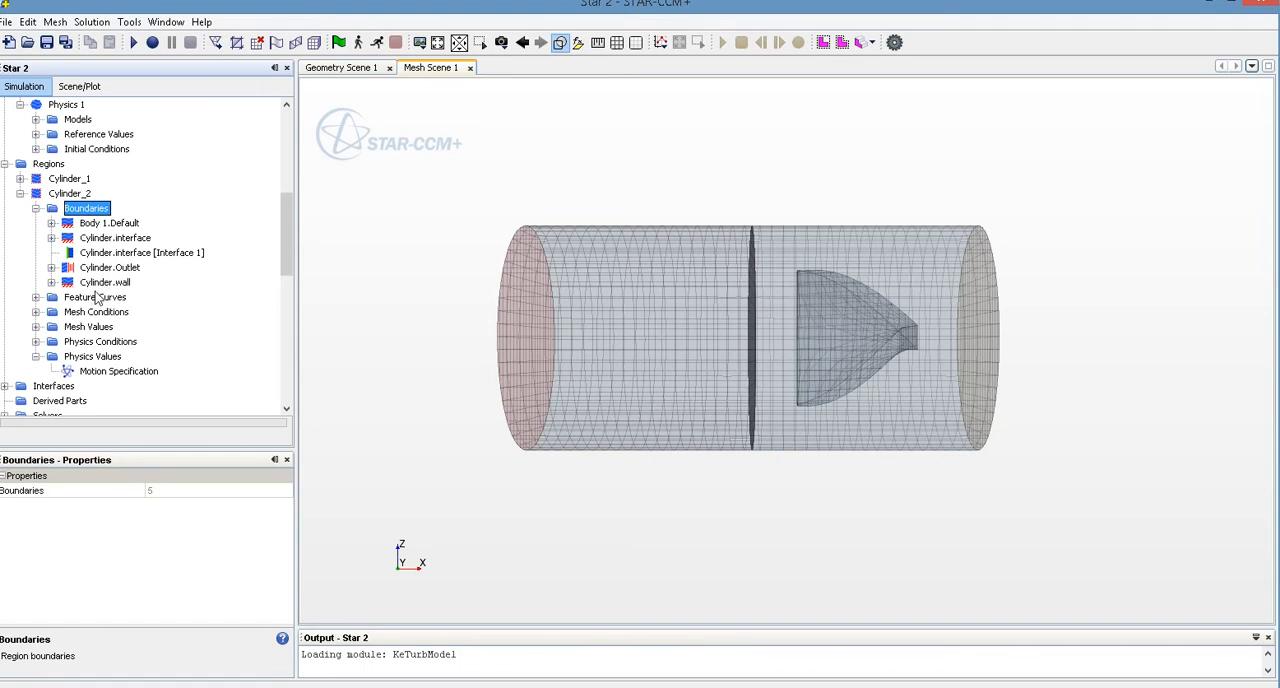
pyautogui.click(105, 283)
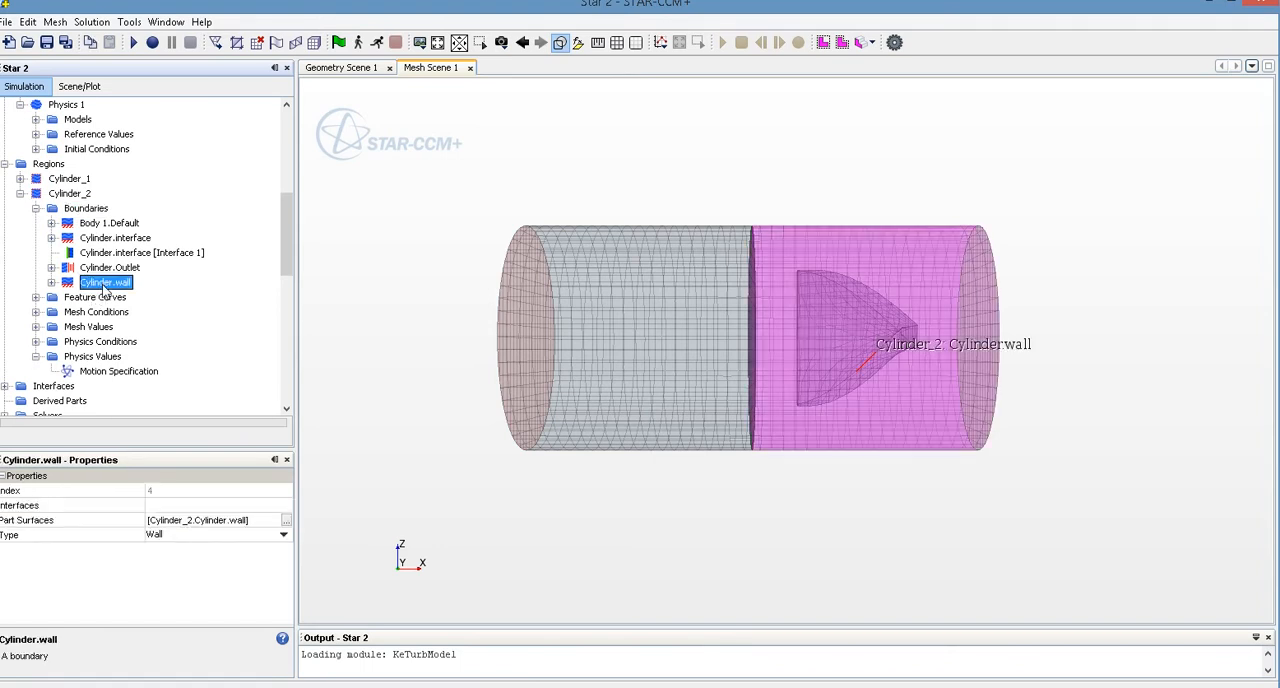
pyautogui.click(51, 283)
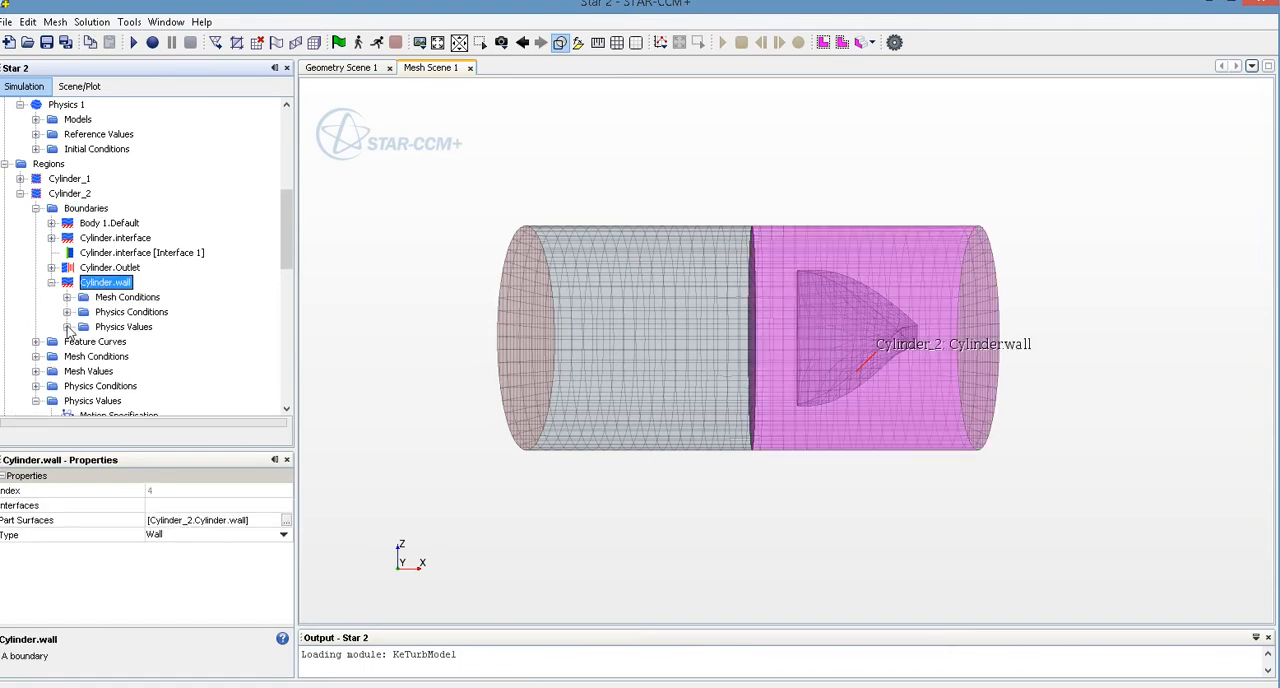
pyautogui.click(67, 312)
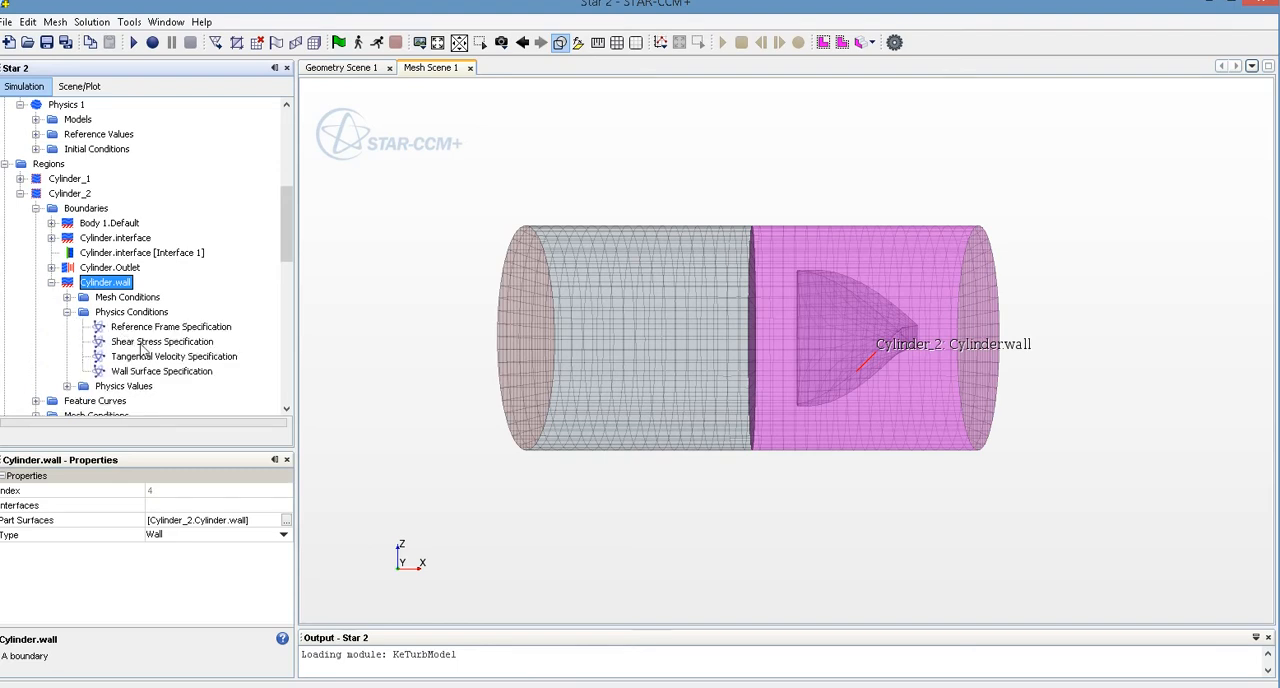
pyautogui.click(138, 357)
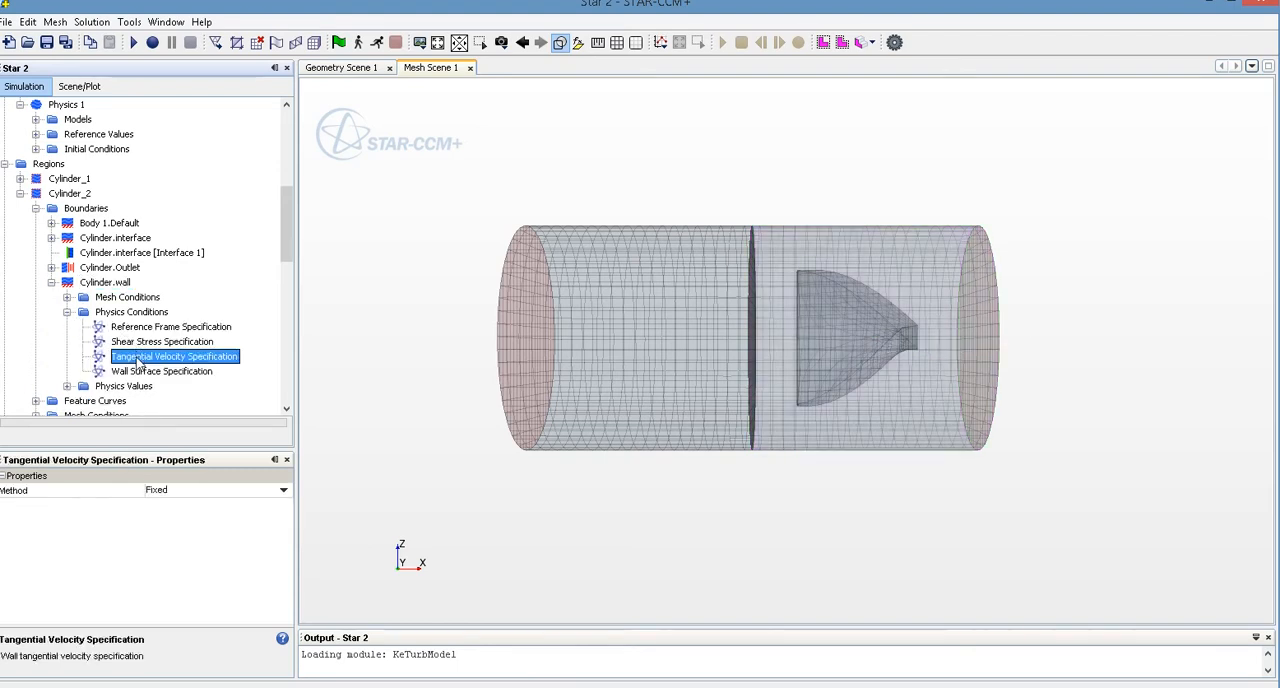
pyautogui.click(192, 490)
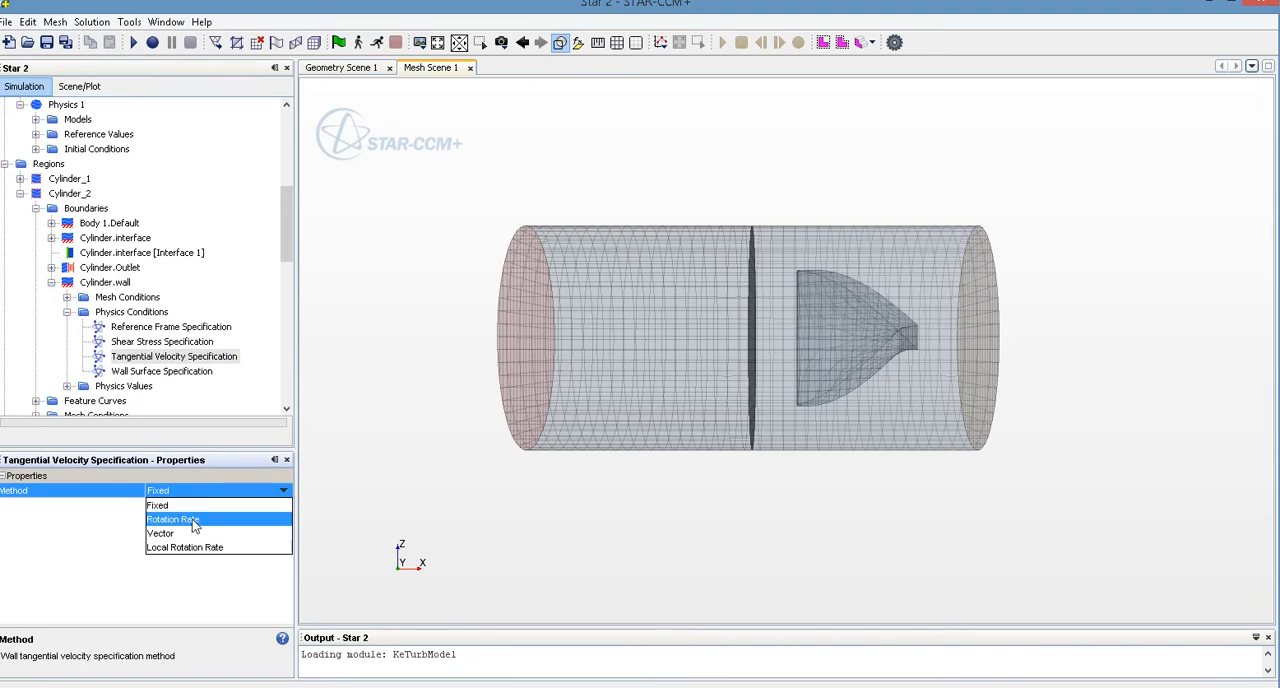
pyautogui.click(192, 519)
pyautogui.click(66, 313)
# Set the constant wall relative rotation of Cylinder_2's Cylinder.wall boundary to 120 rpm
pyautogui.click(67, 327)
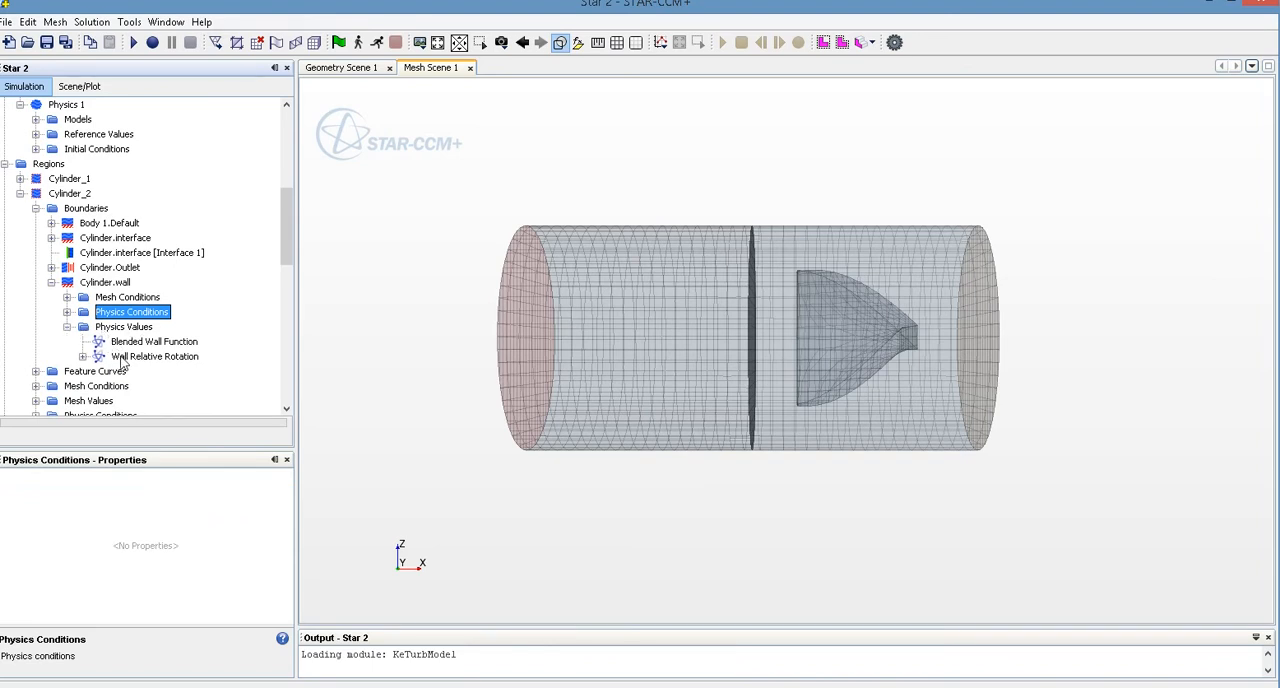
pyautogui.click(122, 358)
pyautogui.click(83, 357)
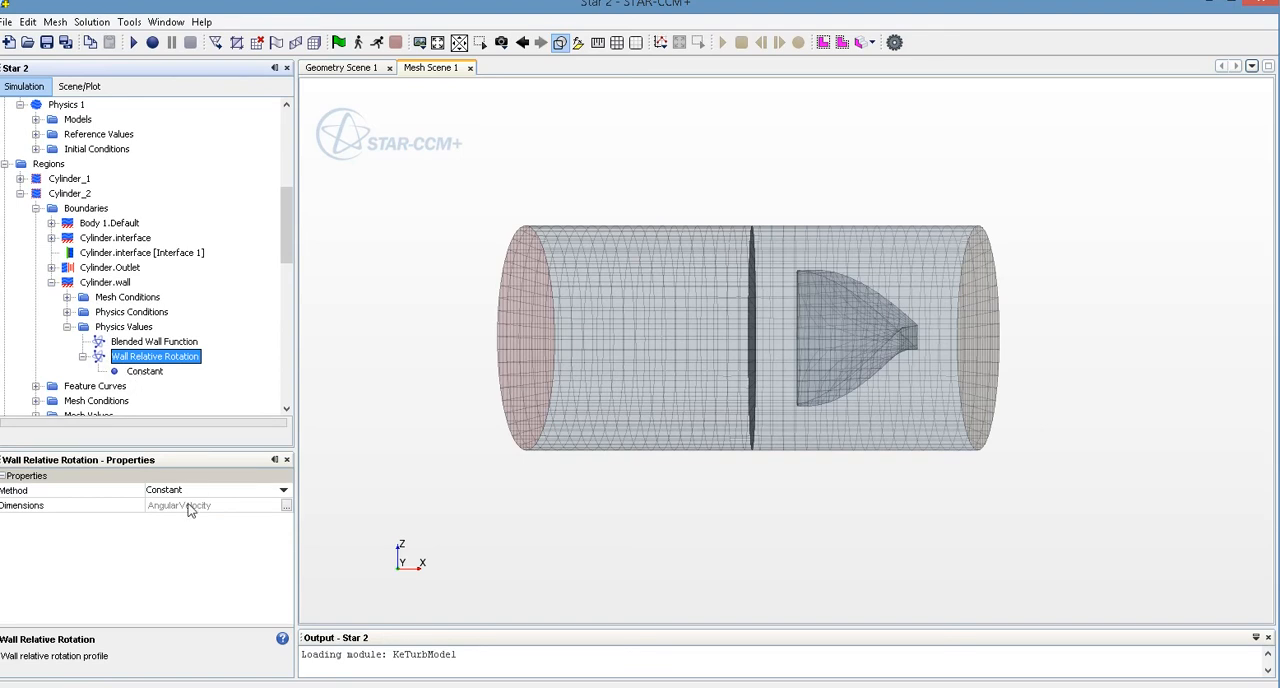
pyautogui.click(144, 372)
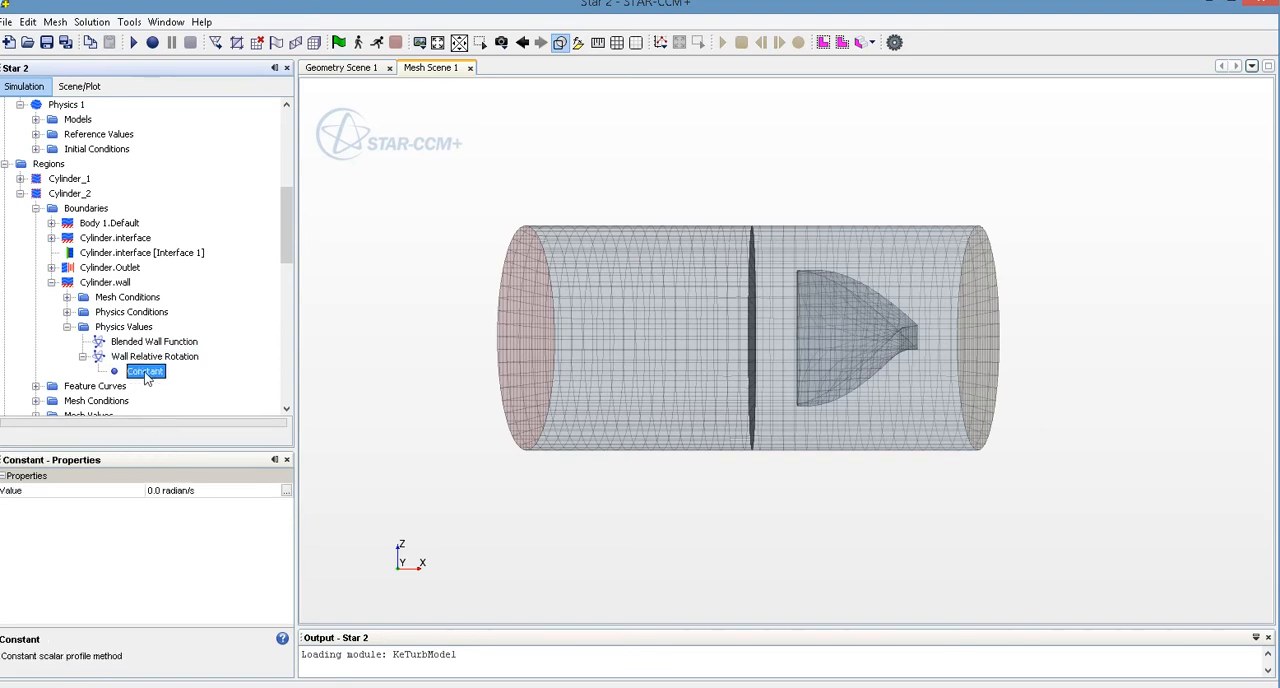
pyautogui.click(285, 491)
pyautogui.click(712, 254)
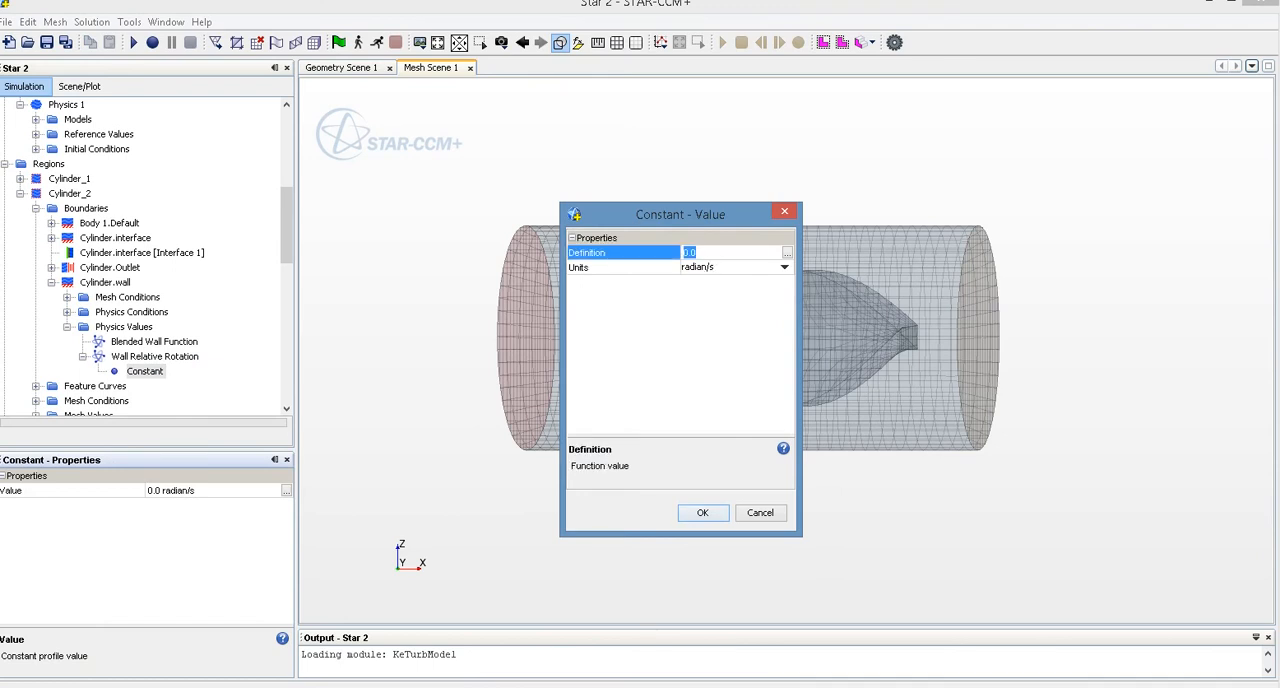
pyautogui.click(744, 269)
pyautogui.click(735, 298)
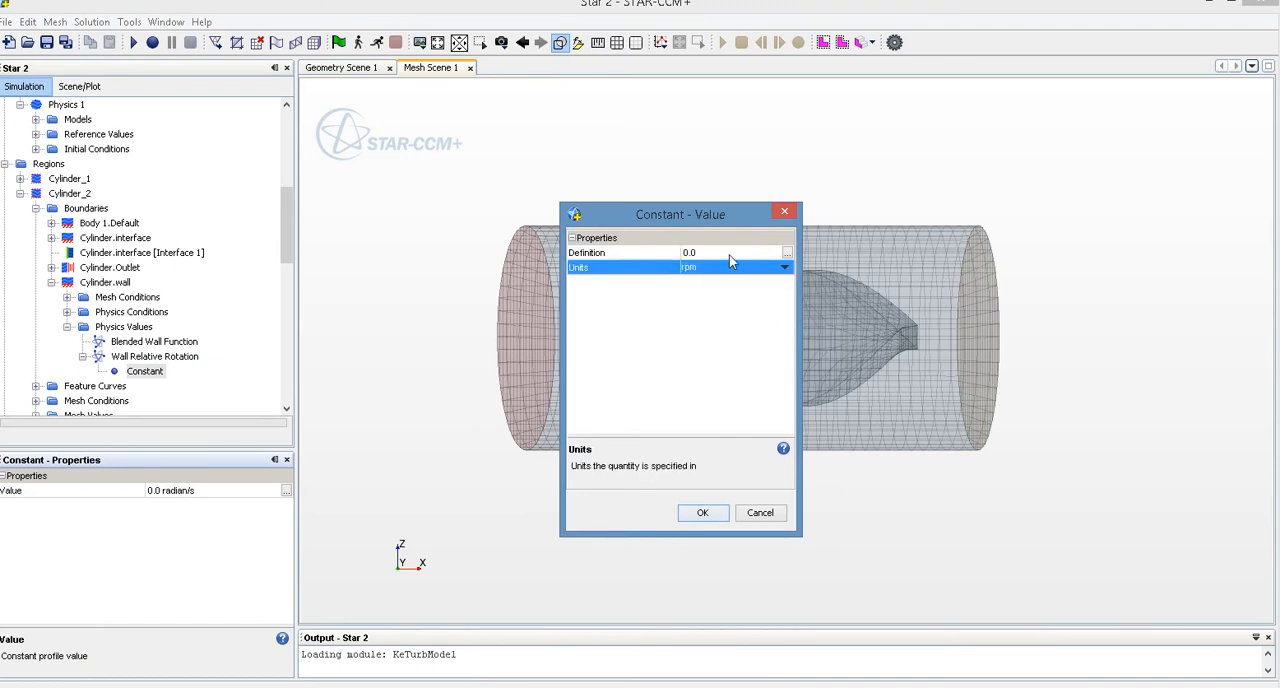
pyautogui.click(730, 254)
pyautogui.write('1')
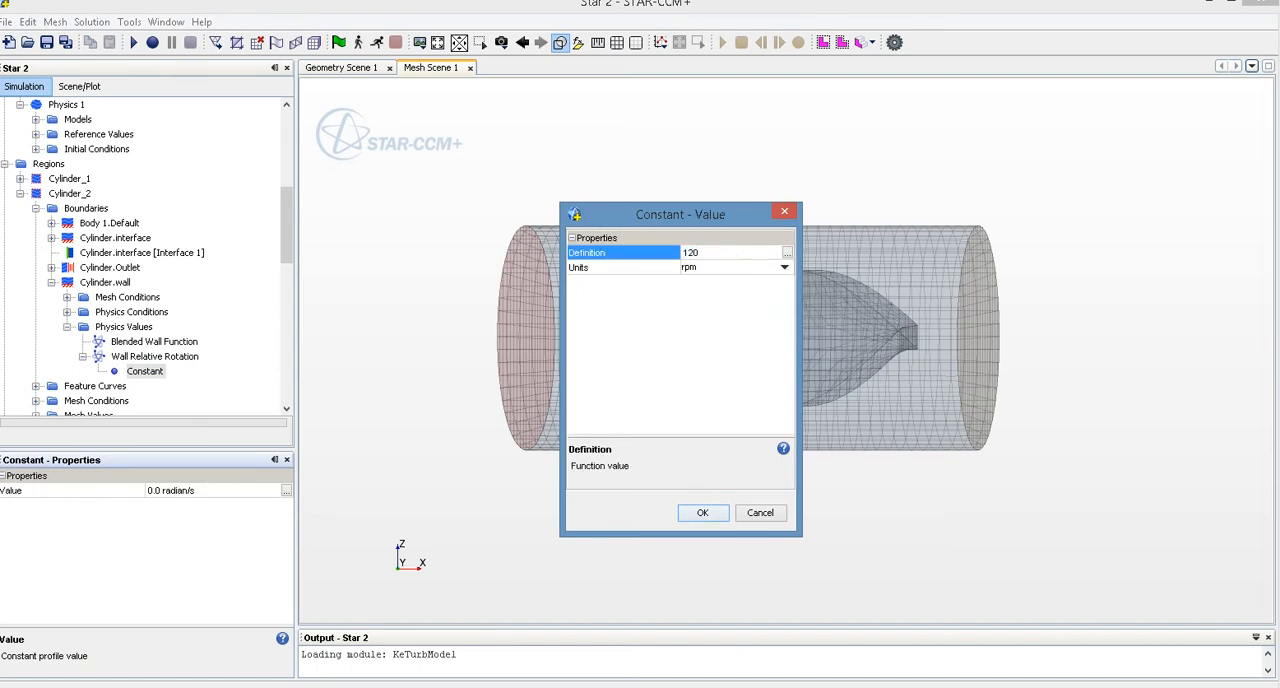
pyautogui.write('20')
pyautogui.click(702, 515)
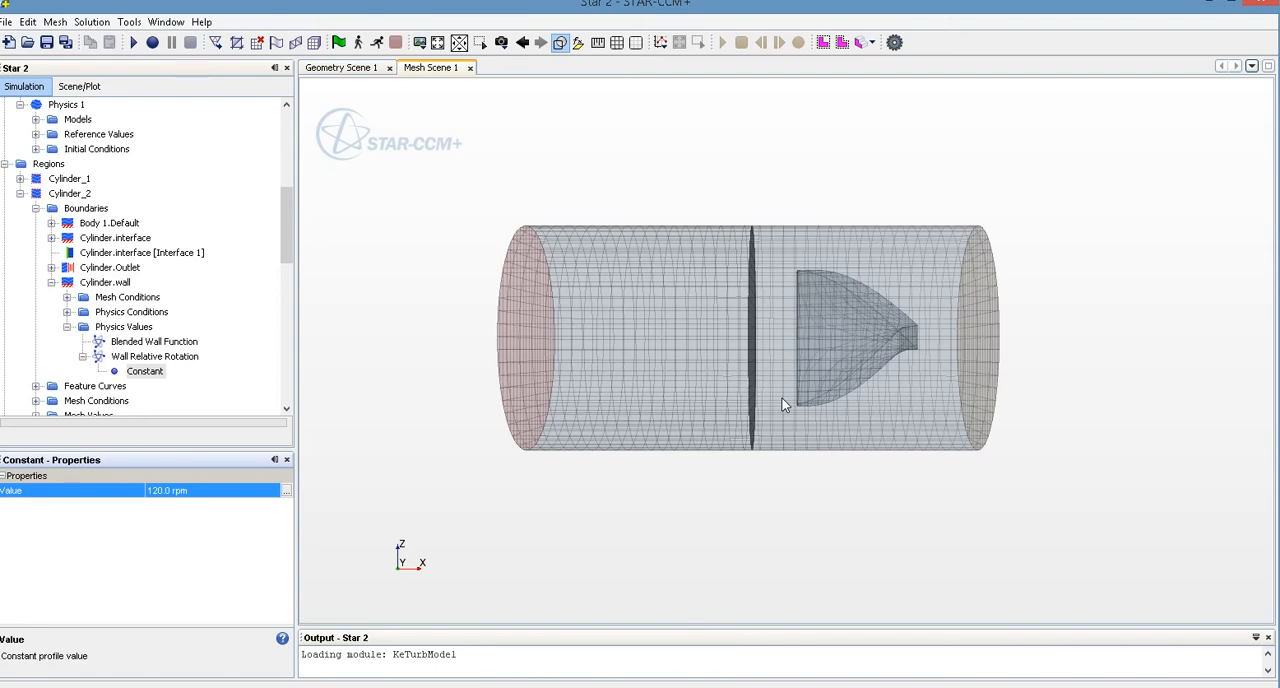
pyautogui.moveTo(864, 361); pyautogui.dragTo(901, 323)
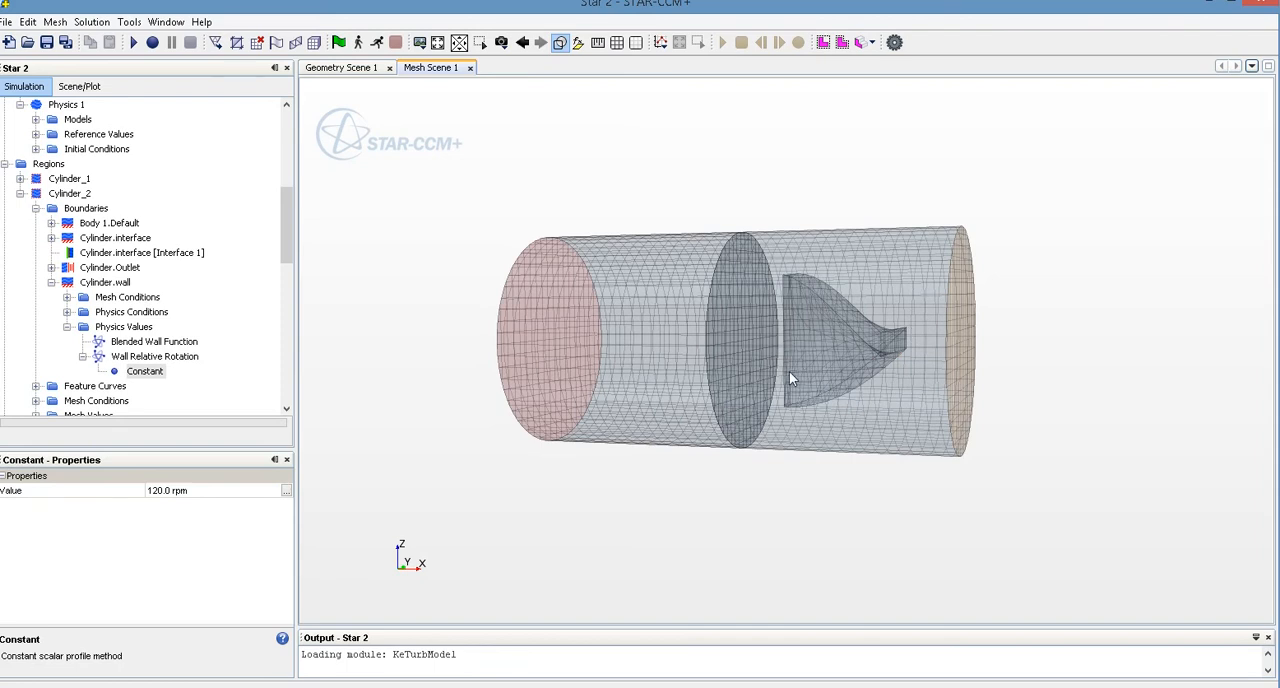
pyautogui.click(52, 282)
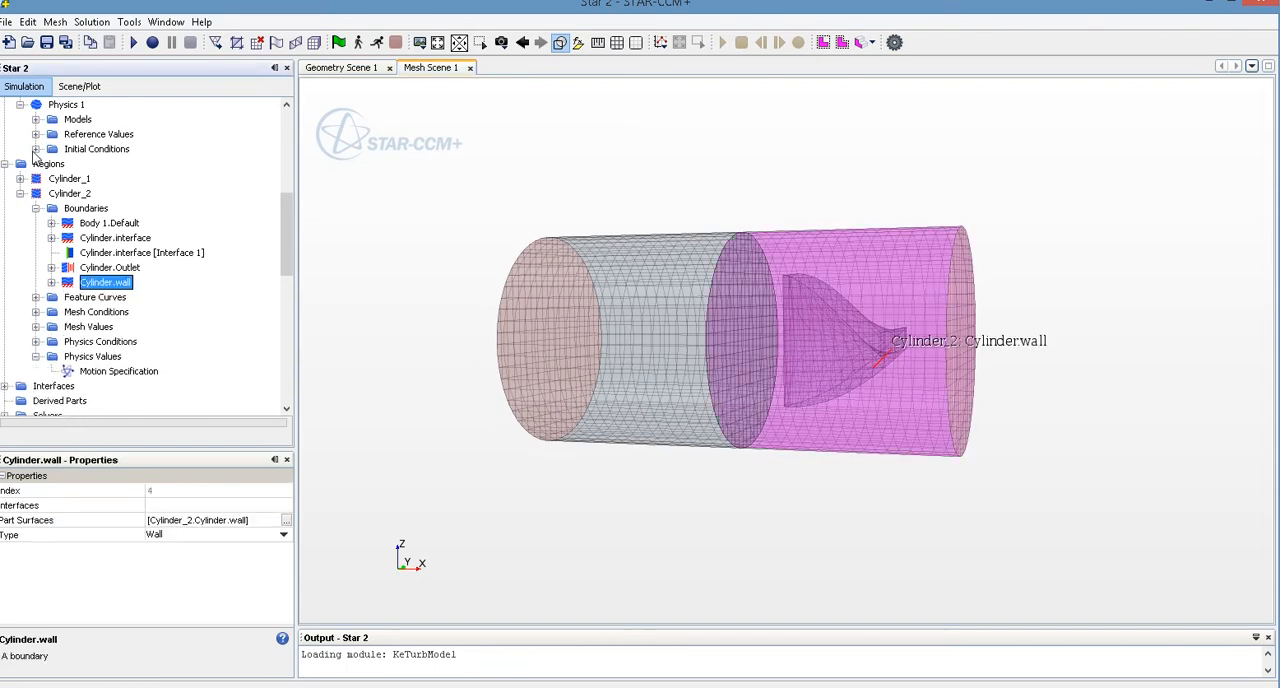
# Set the constant initial velocity of the Physics 1 continuum to [0.5, 0.0, 0.0] m/s
pyautogui.click(36, 149)
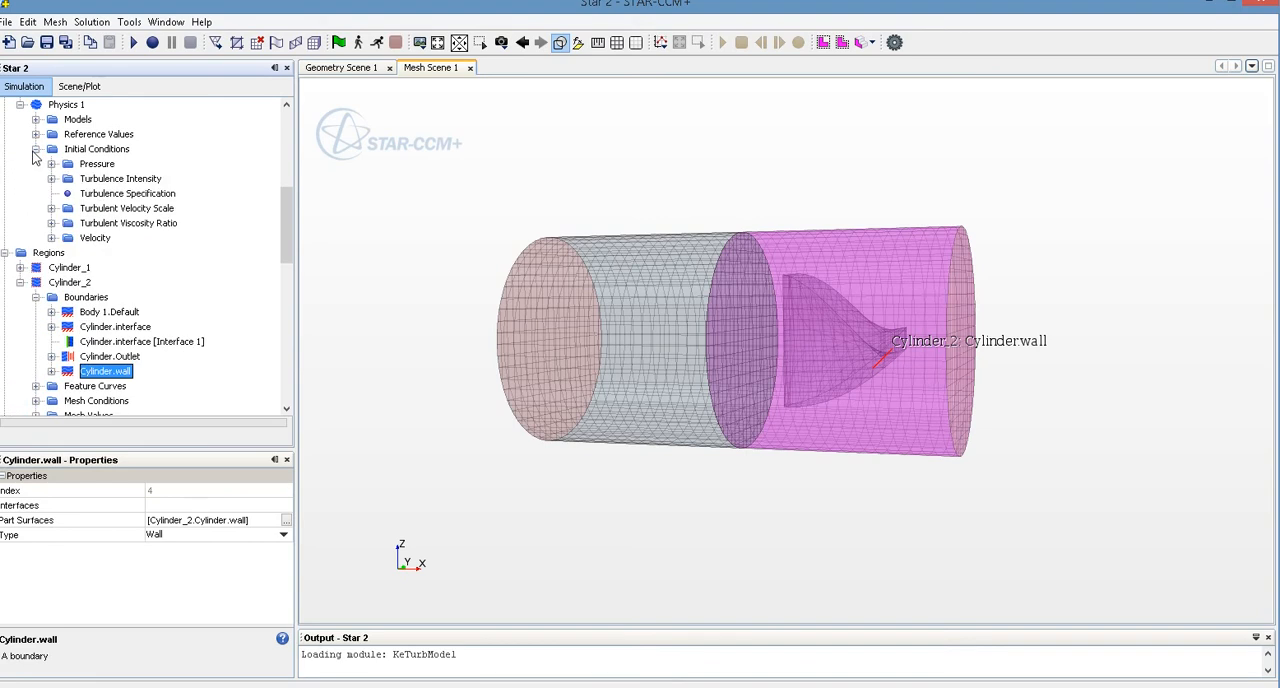
pyautogui.click(51, 238)
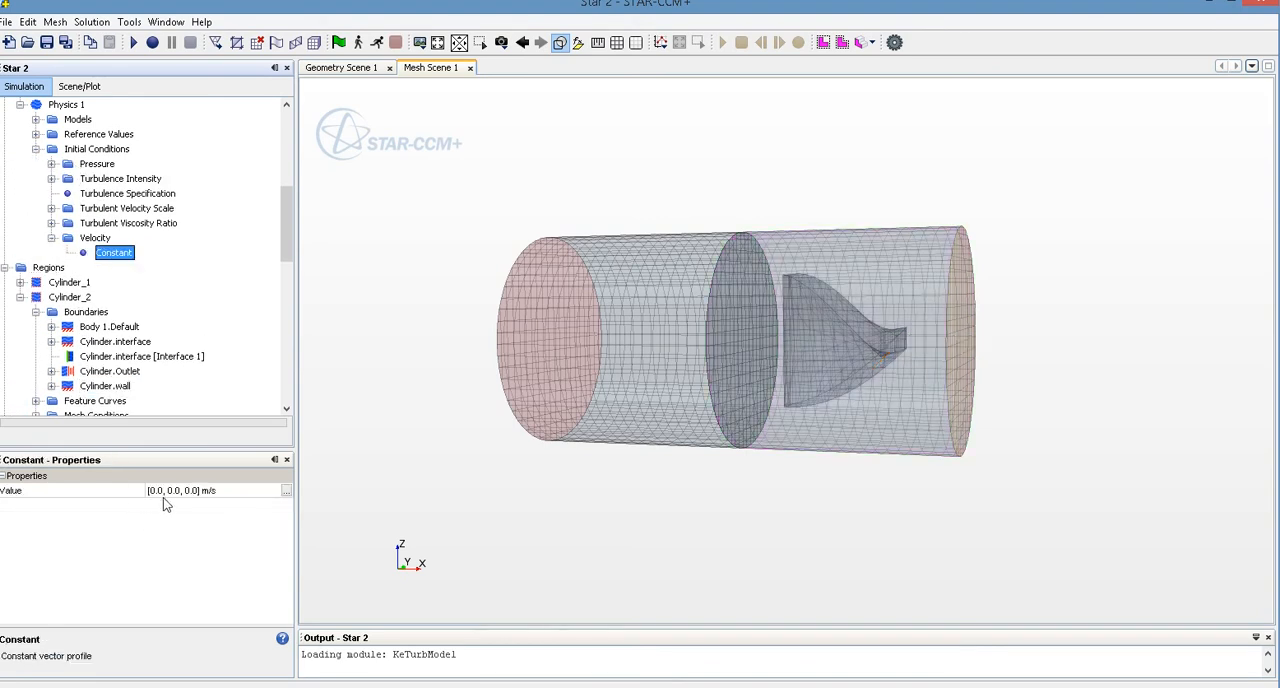
pyautogui.click(158, 491)
pyautogui.click(158, 491)
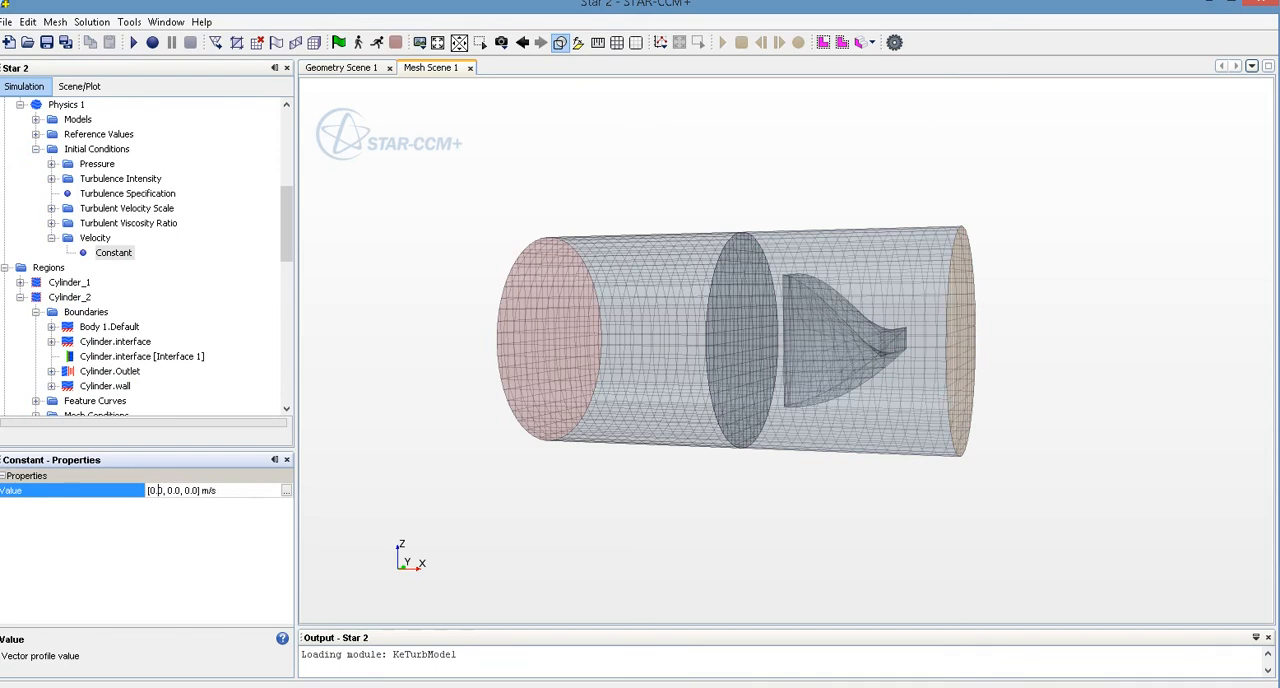
pyautogui.press('BackSpace')
pyautogui.write('5')
pyautogui.press('Return')
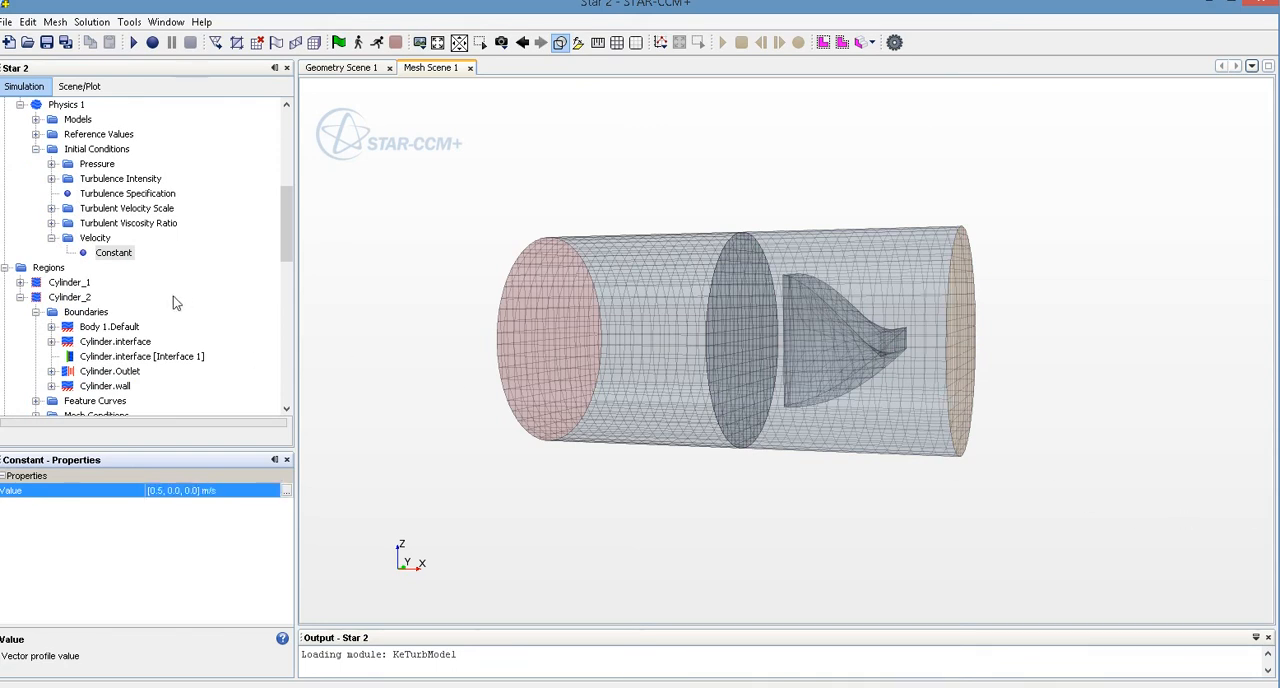
# Set the constant velocity magnitude of the Inlet boundary in region Cylinder_1 to 0.5 m/s
pyautogui.click(20, 282)
pyautogui.click(35, 297)
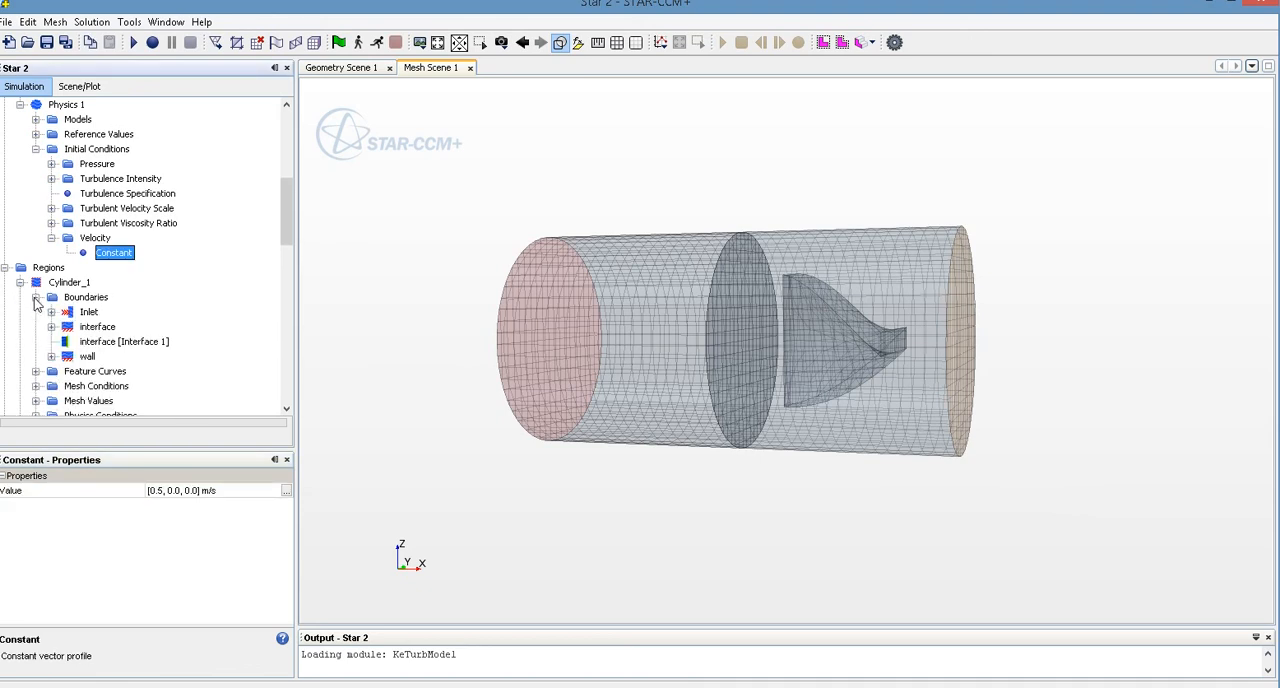
pyautogui.click(51, 312)
pyautogui.click(66, 356)
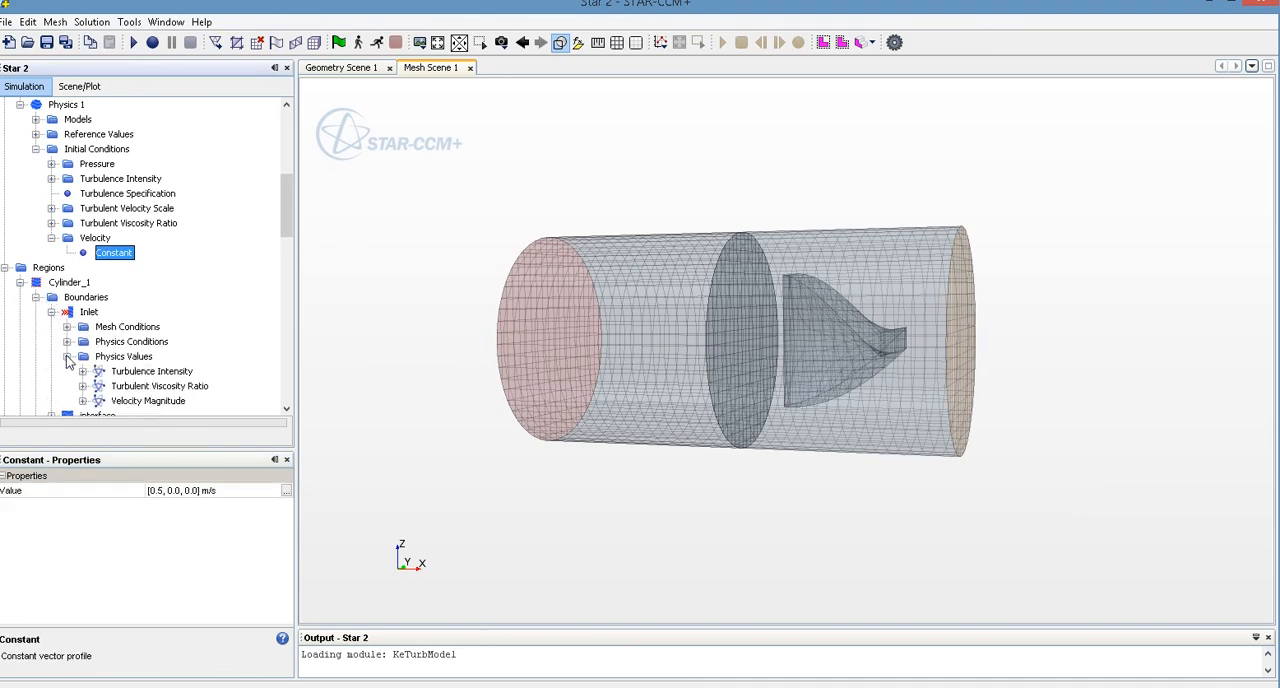
pyautogui.click(82, 401)
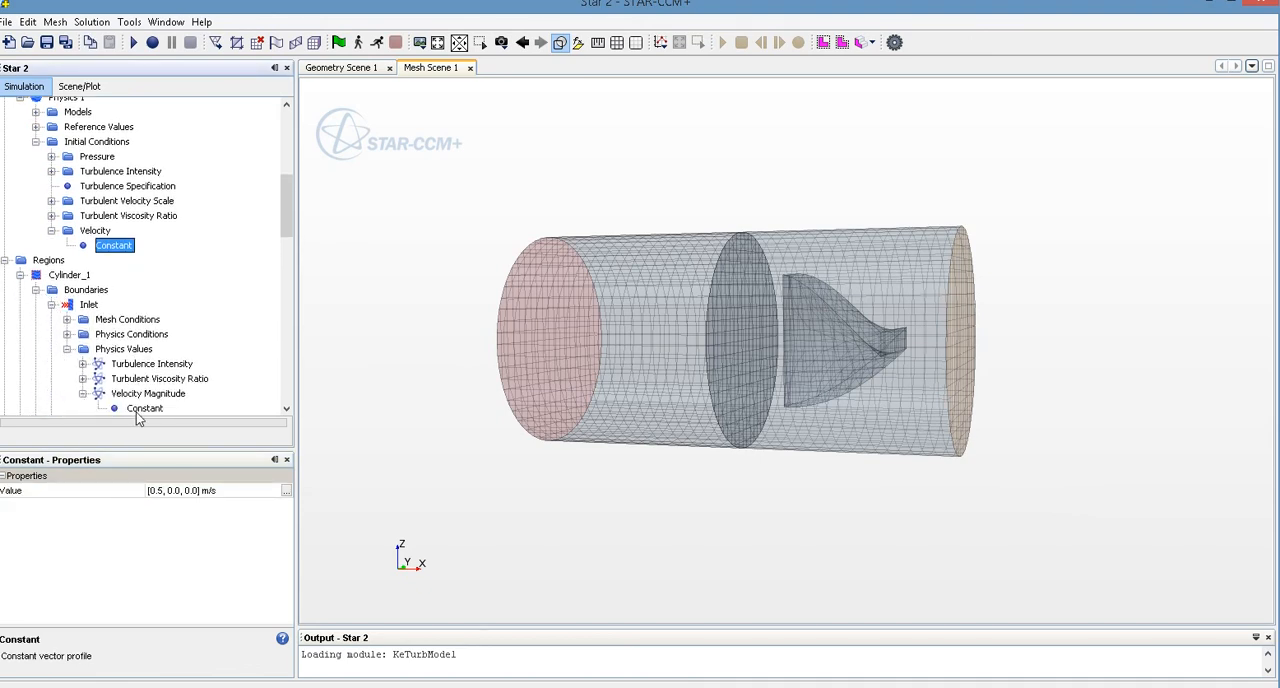
pyautogui.click(140, 410)
pyautogui.click(186, 492)
pyautogui.write('0.5')
pyautogui.press('Return')
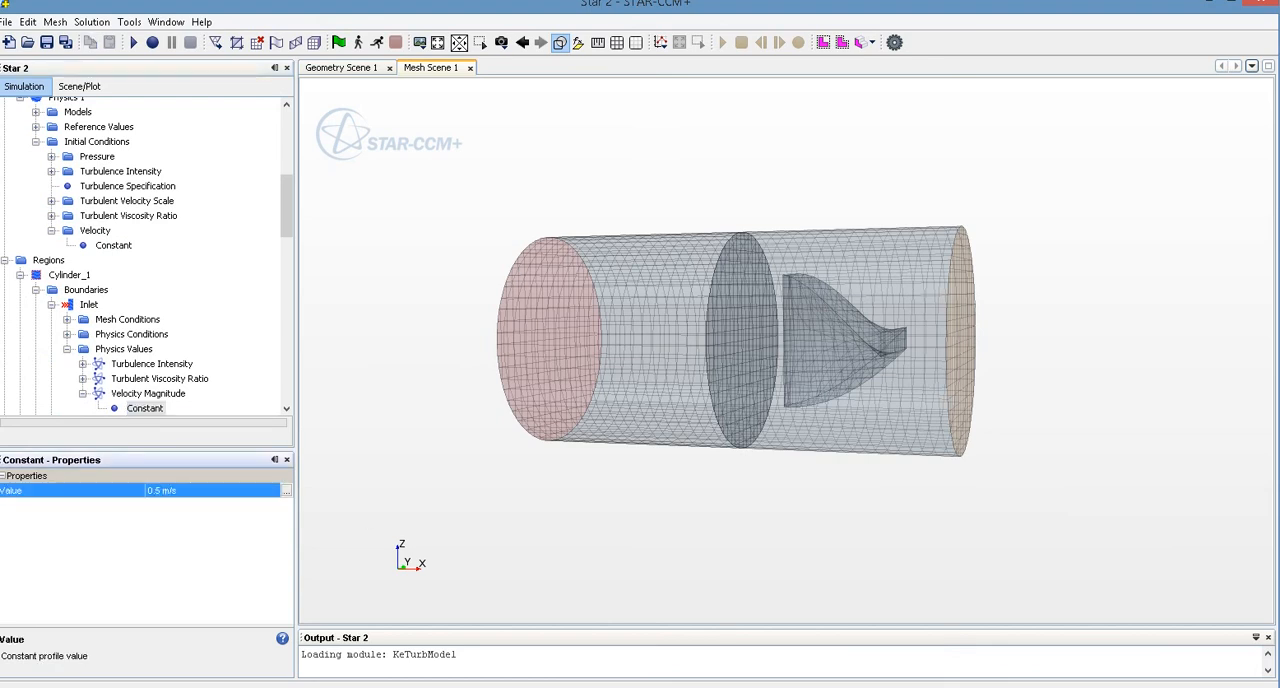